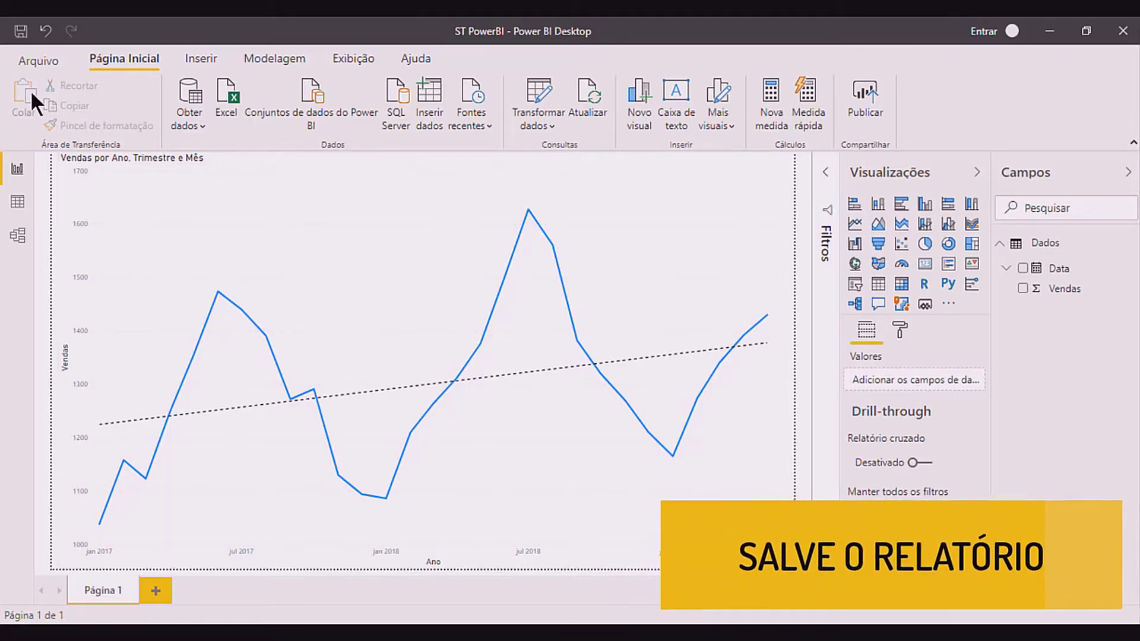
pyautogui.click(45, 54)
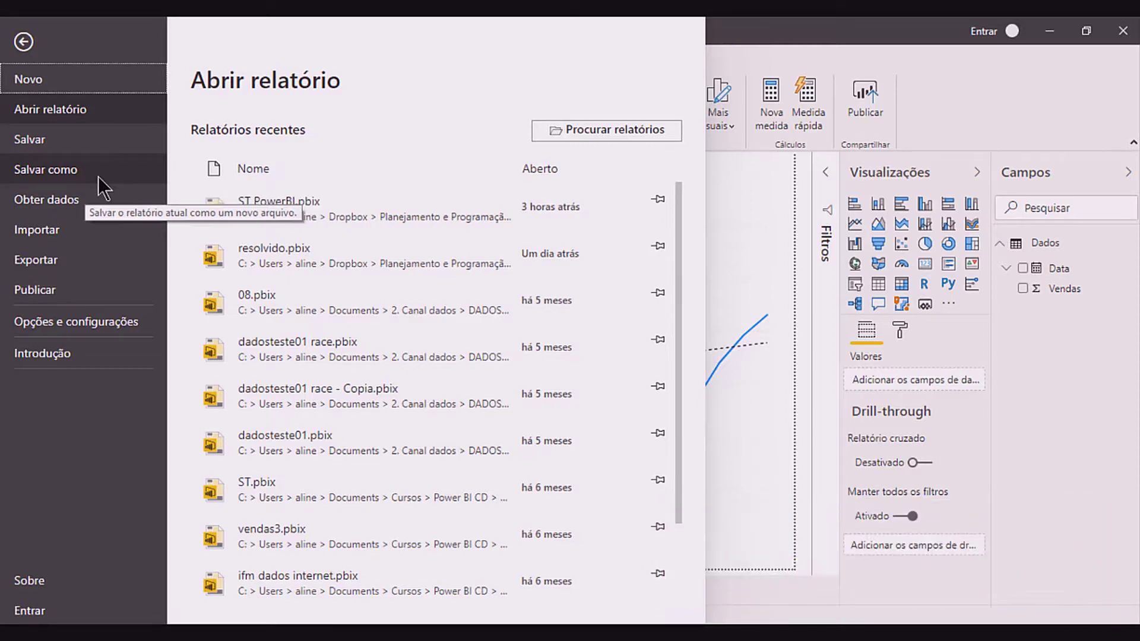
pyautogui.click(822, 271)
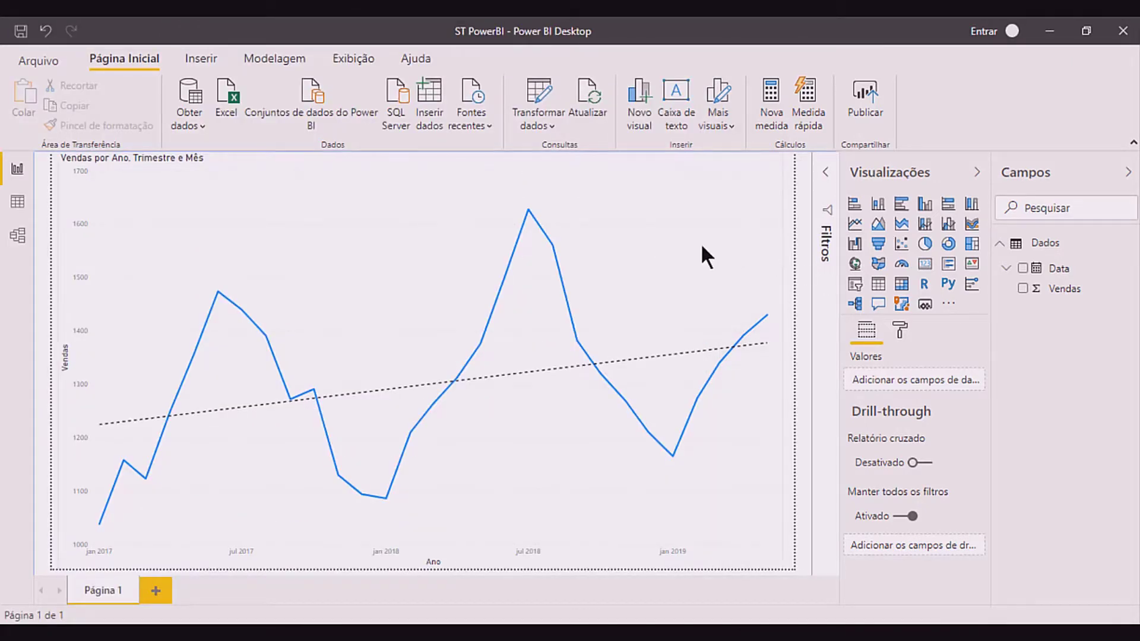
# Add a forecast (Previsão) to the sales line chart from its analytics options.
pyautogui.click(619, 264)
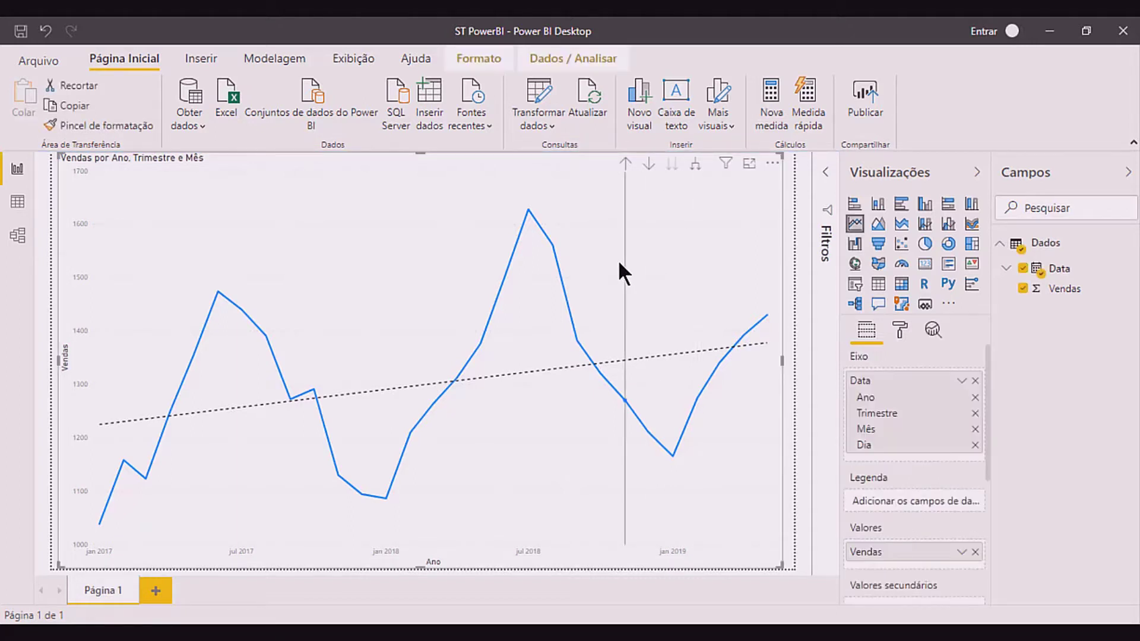
pyautogui.click(936, 329)
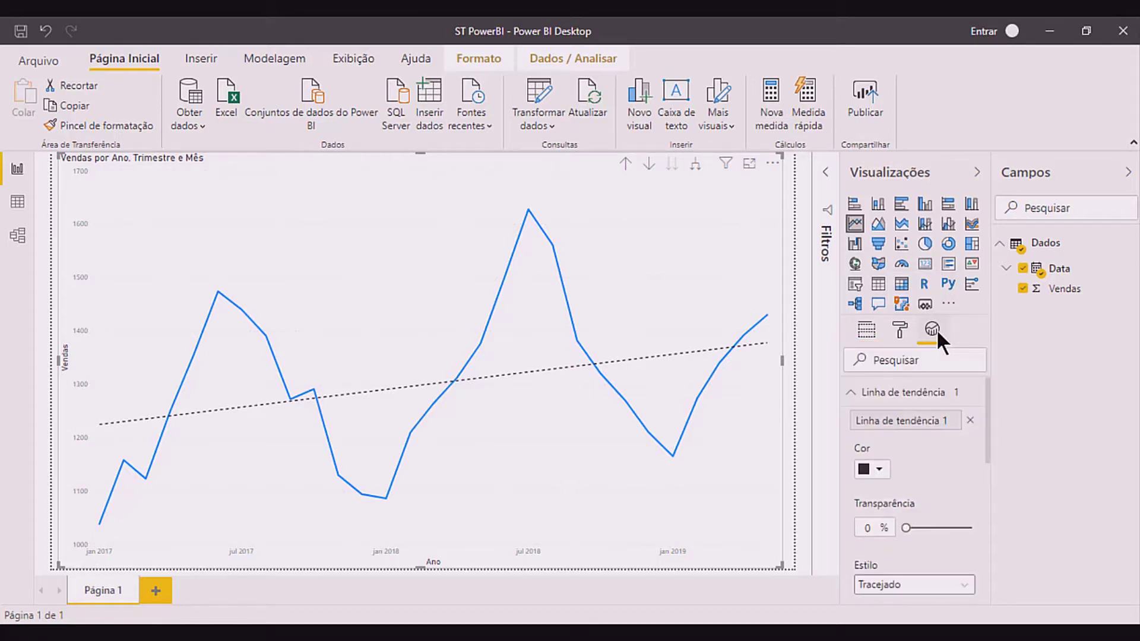
pyautogui.click(853, 397)
pyautogui.scroll(-1, 888, 469)
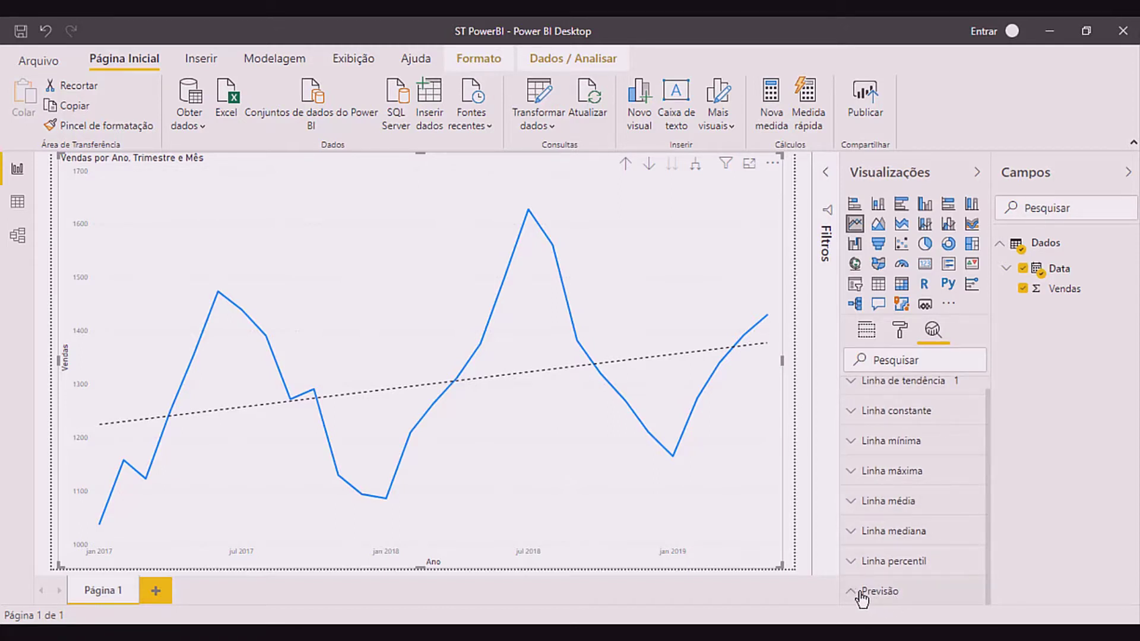
pyautogui.scroll(-5, 892, 565)
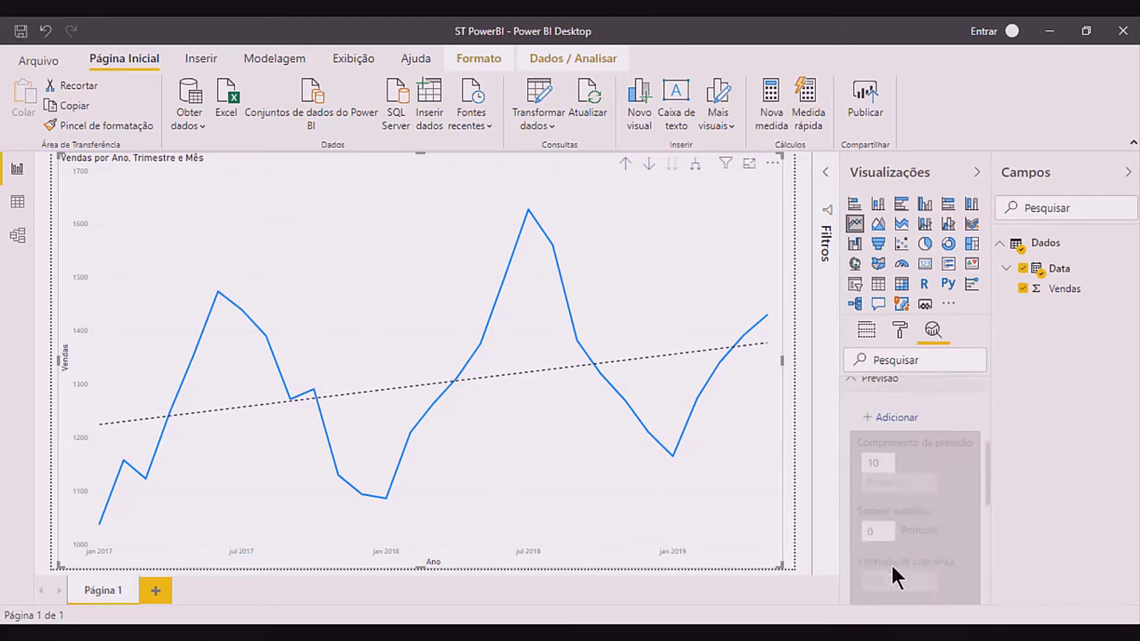
pyautogui.scroll(3, 923, 463)
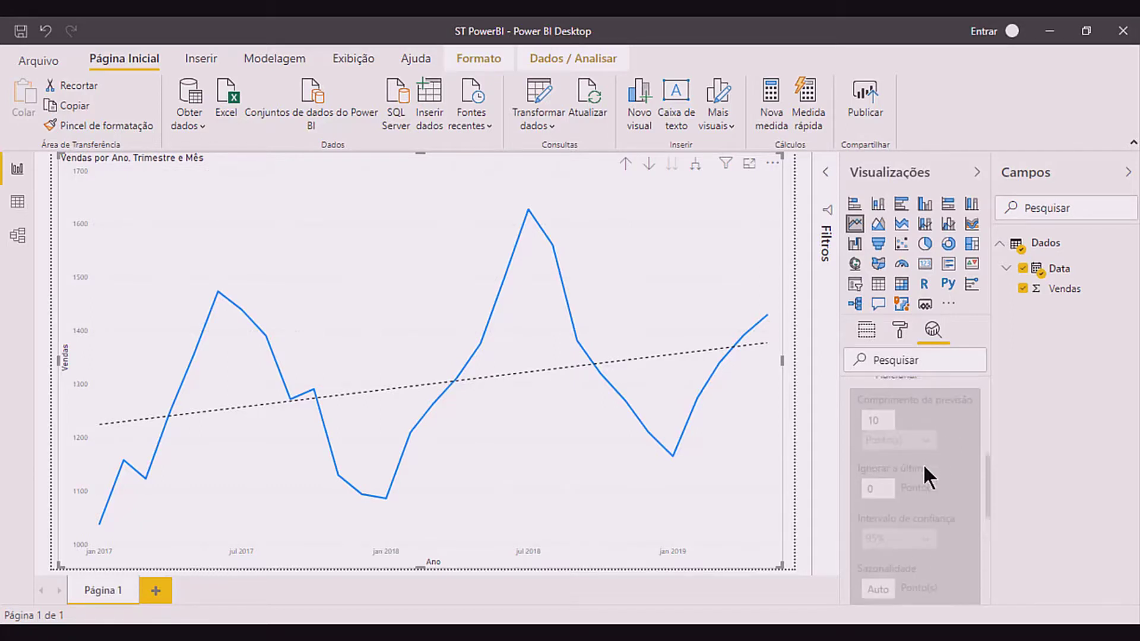
pyautogui.scroll(2, 924, 468)
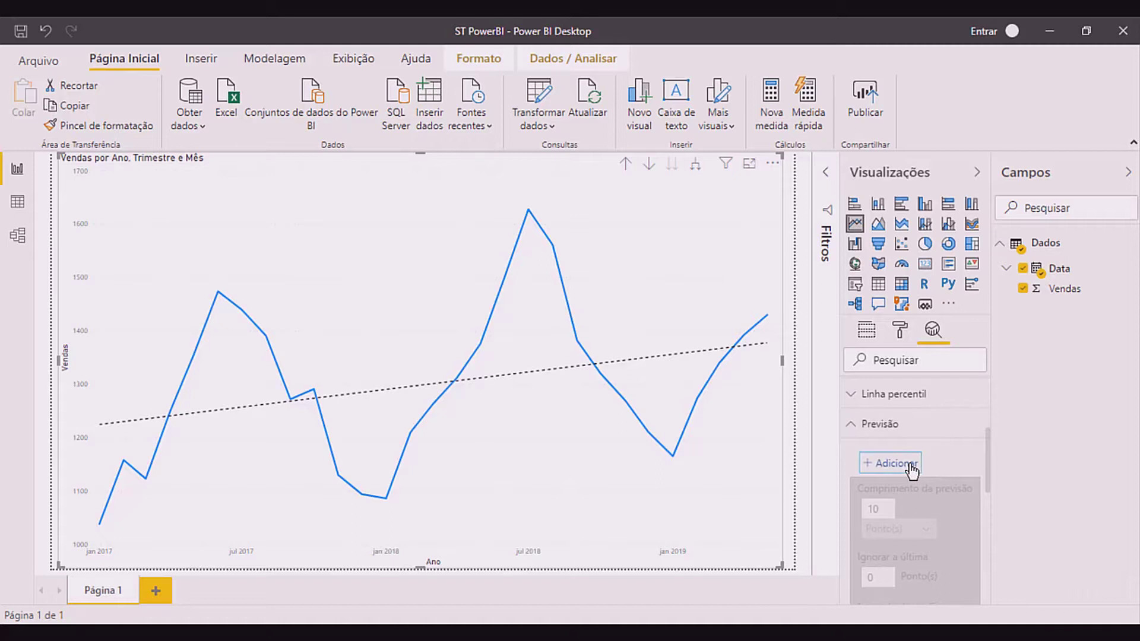
pyautogui.click(912, 470)
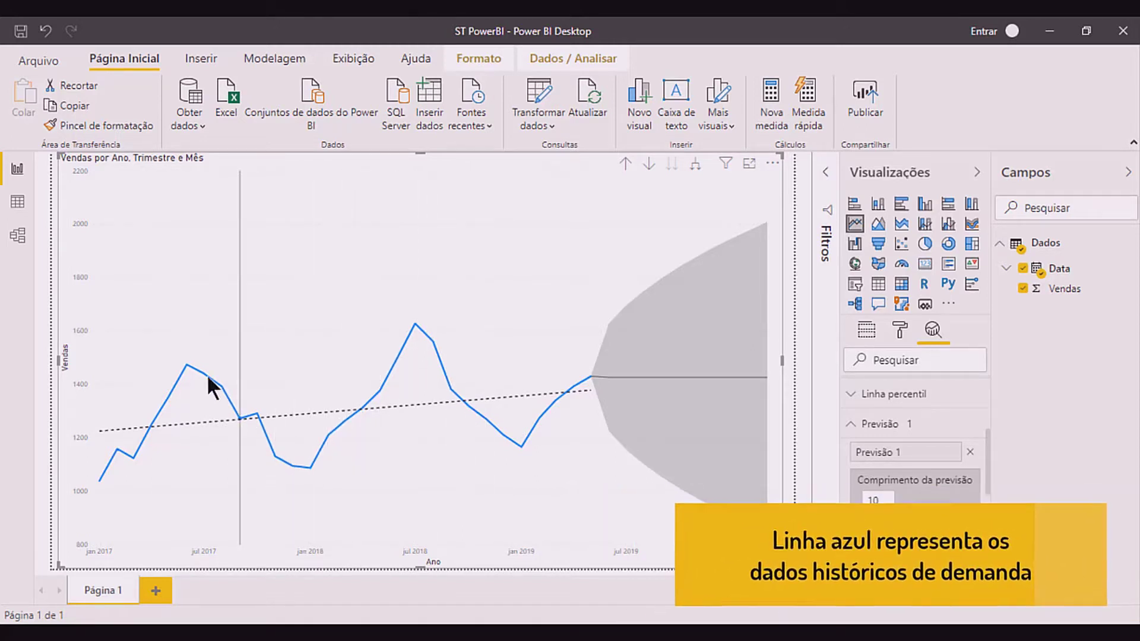
# Change the forecast's colour to the darkest red theme shade.
pyautogui.moveTo(199, 372)
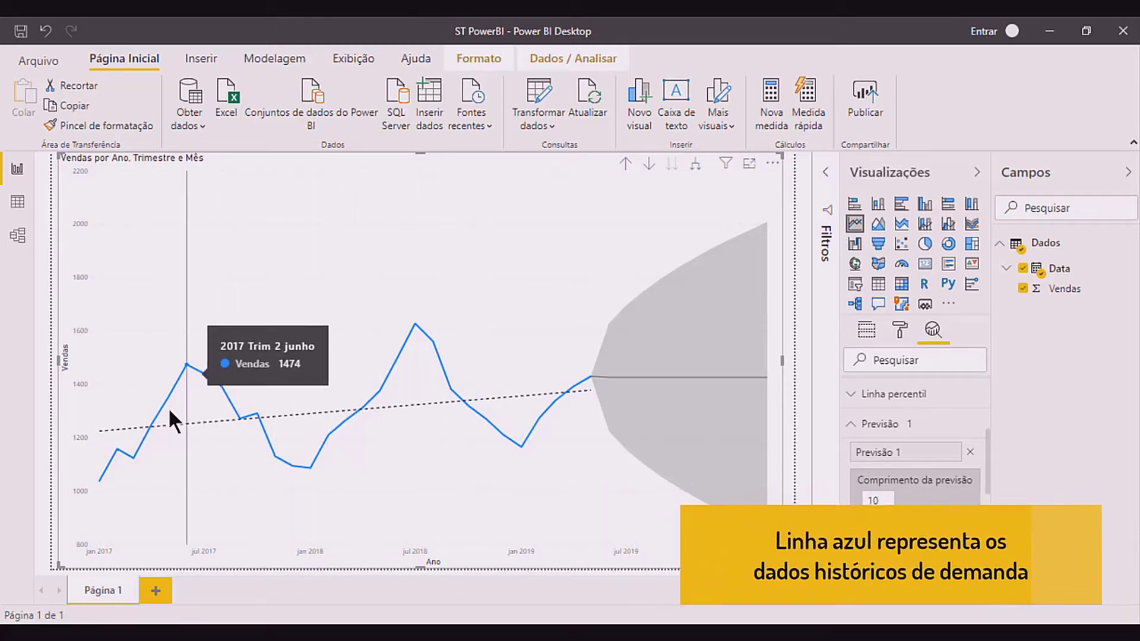
pyautogui.moveTo(186, 469)
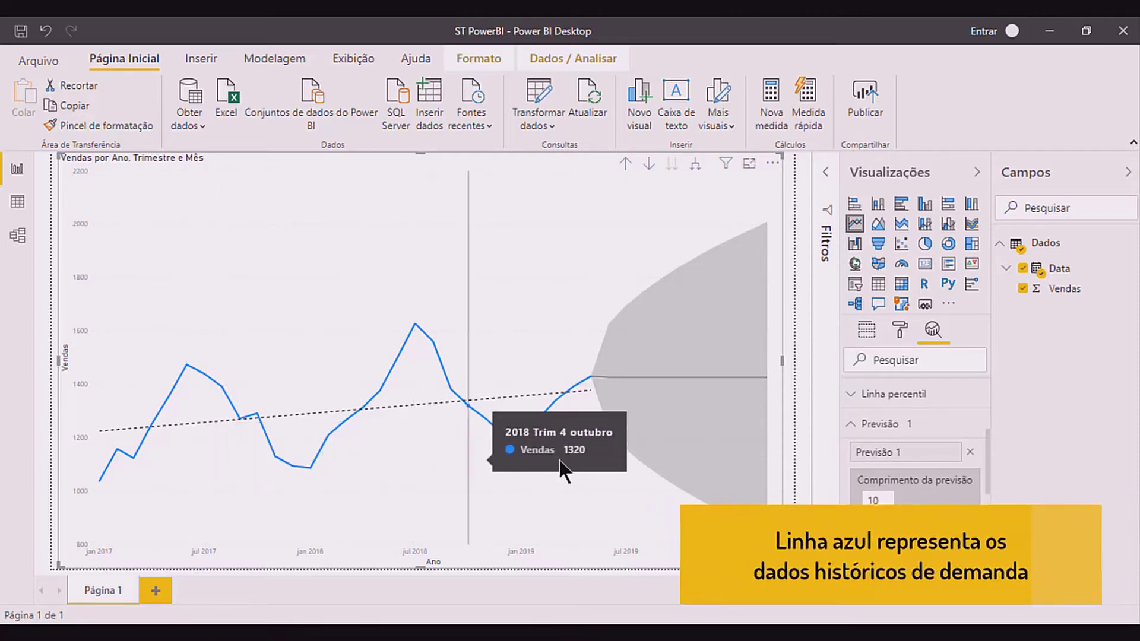
pyautogui.moveTo(674, 457)
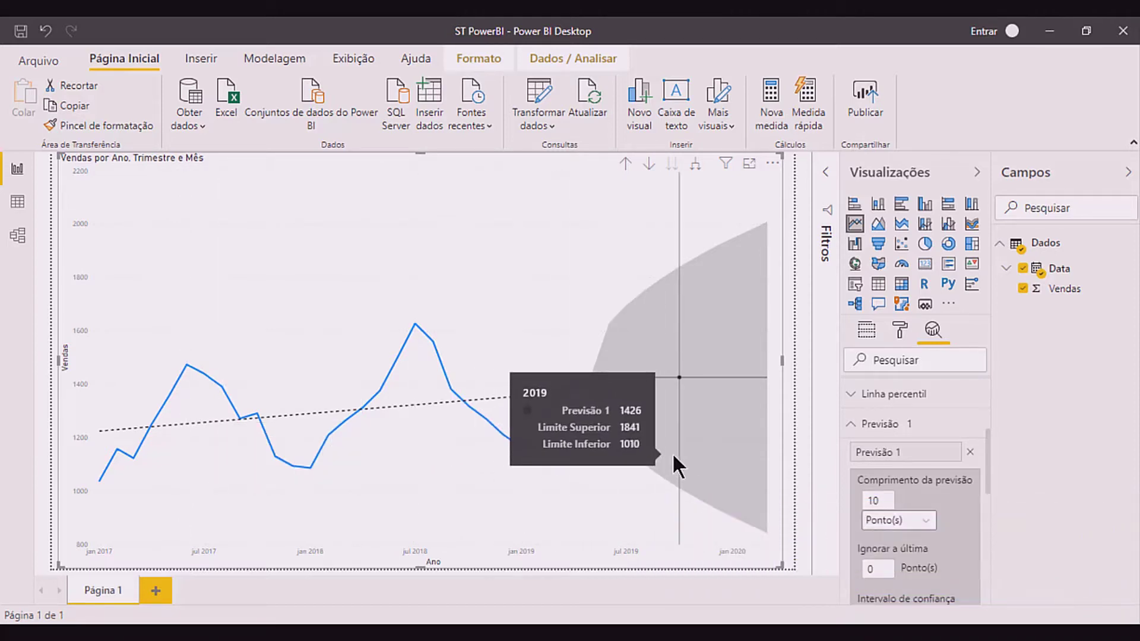
pyautogui.moveTo(738, 476)
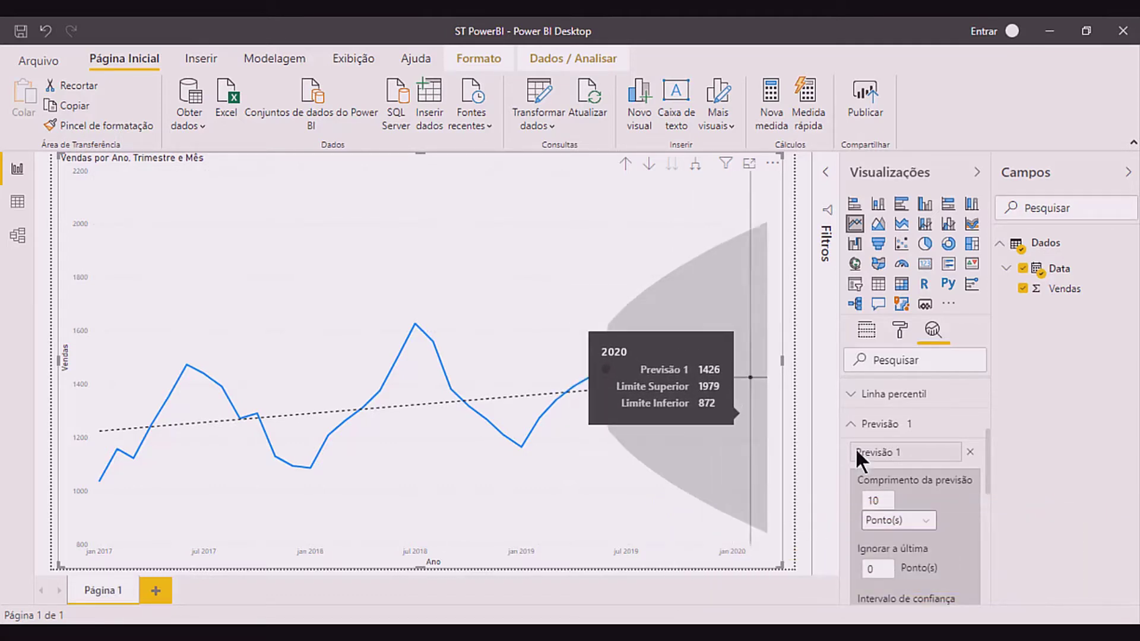
pyautogui.scroll(-3, 931, 489)
pyautogui.scroll(-3, 931, 490)
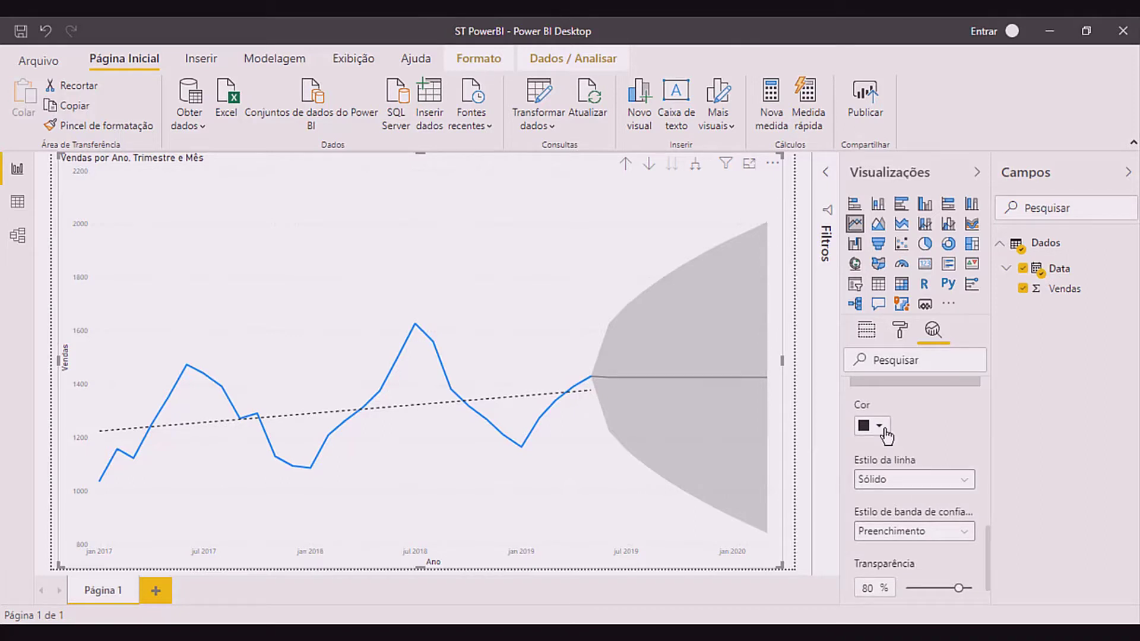
pyautogui.click(886, 435)
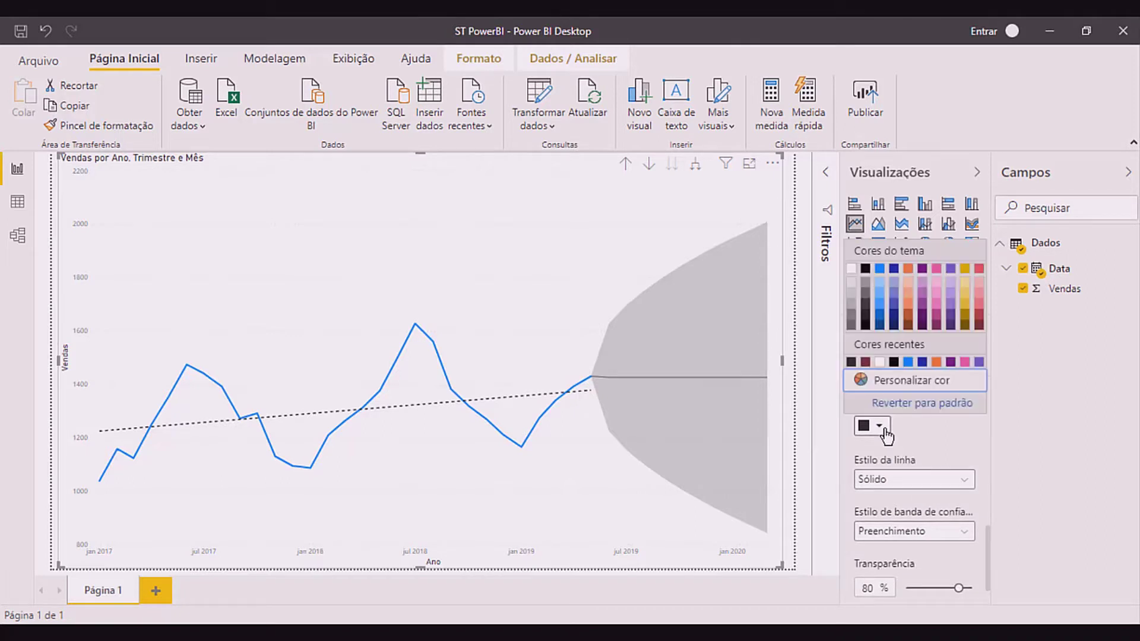
pyautogui.click(979, 326)
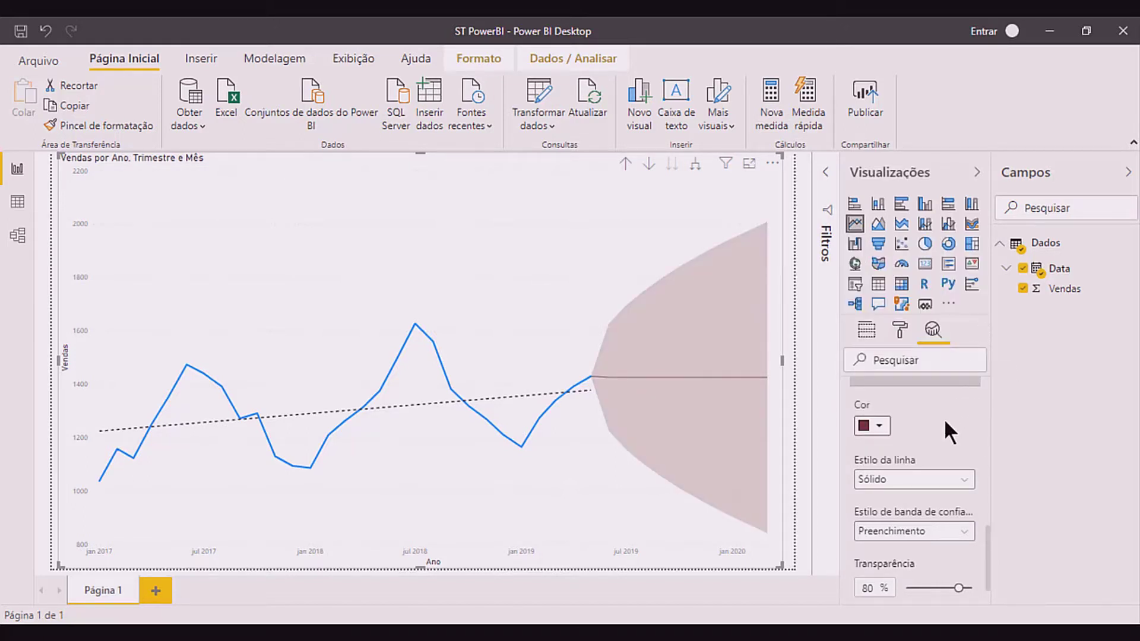
# Try the Tracejado and Pontilhado styles on the forecast line and return it to Sólido.
pyautogui.click(966, 484)
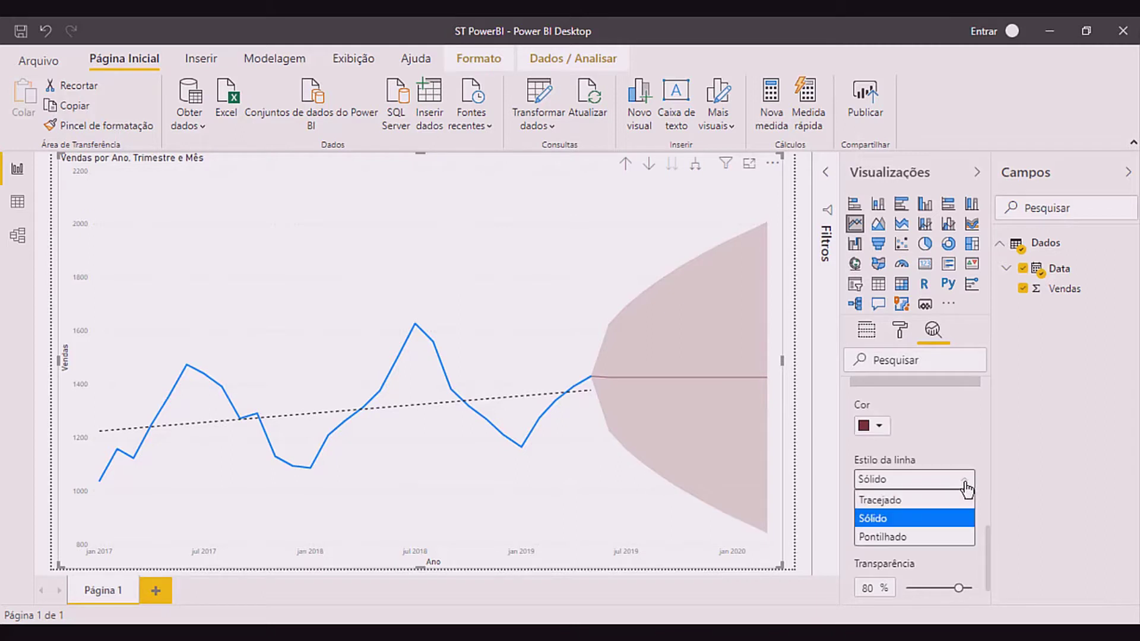
pyautogui.click(902, 502)
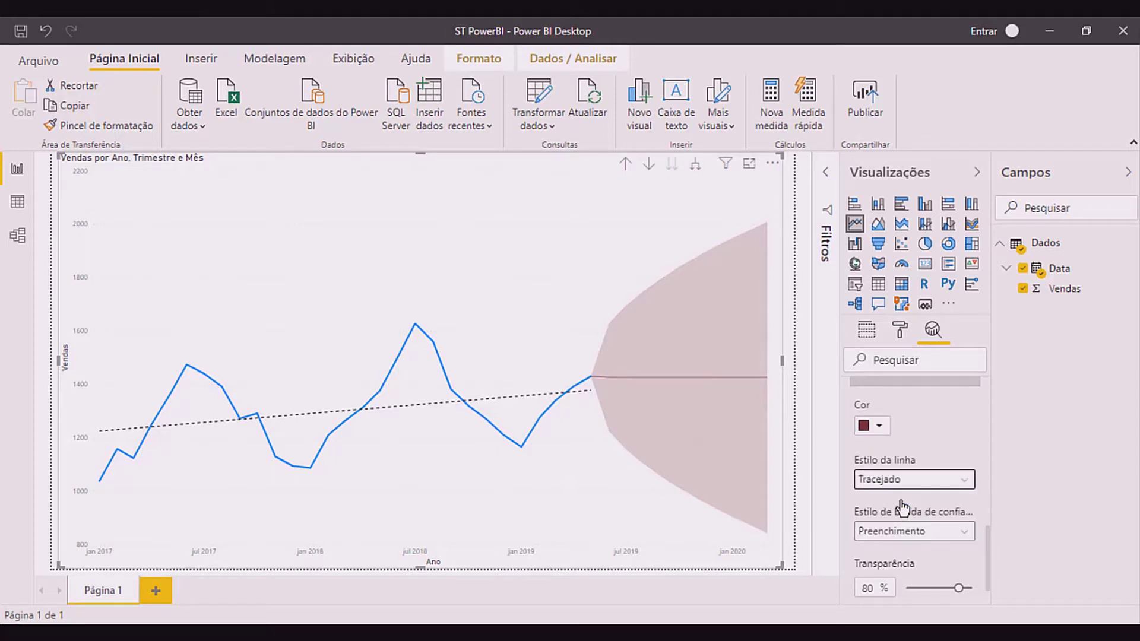
pyautogui.click(963, 482)
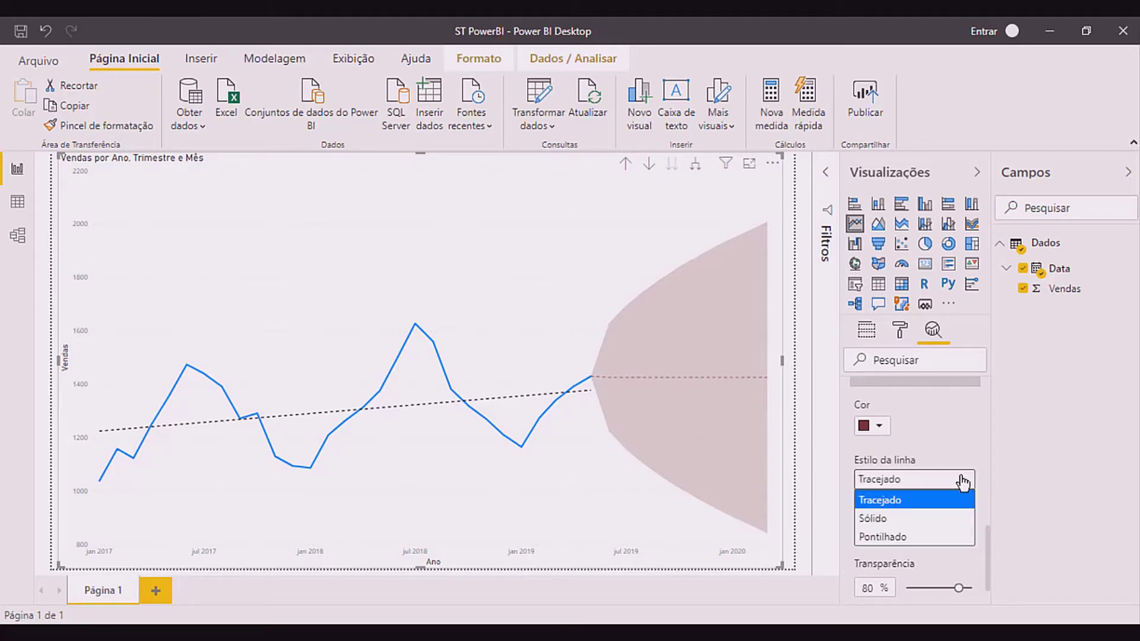
pyautogui.click(901, 539)
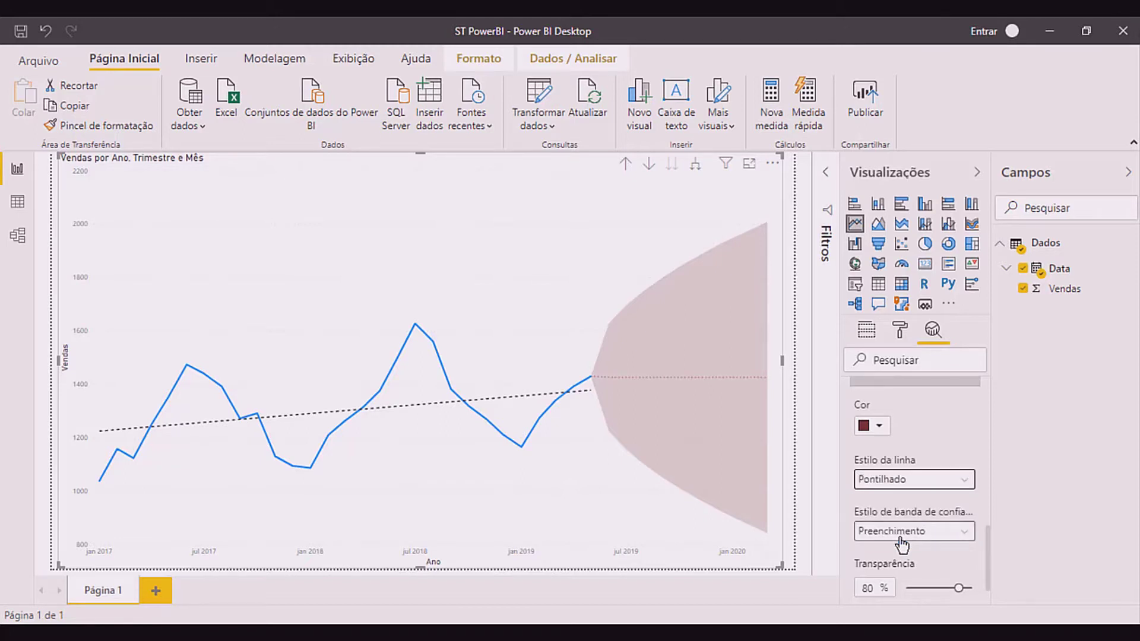
pyautogui.click(957, 489)
pyautogui.click(918, 519)
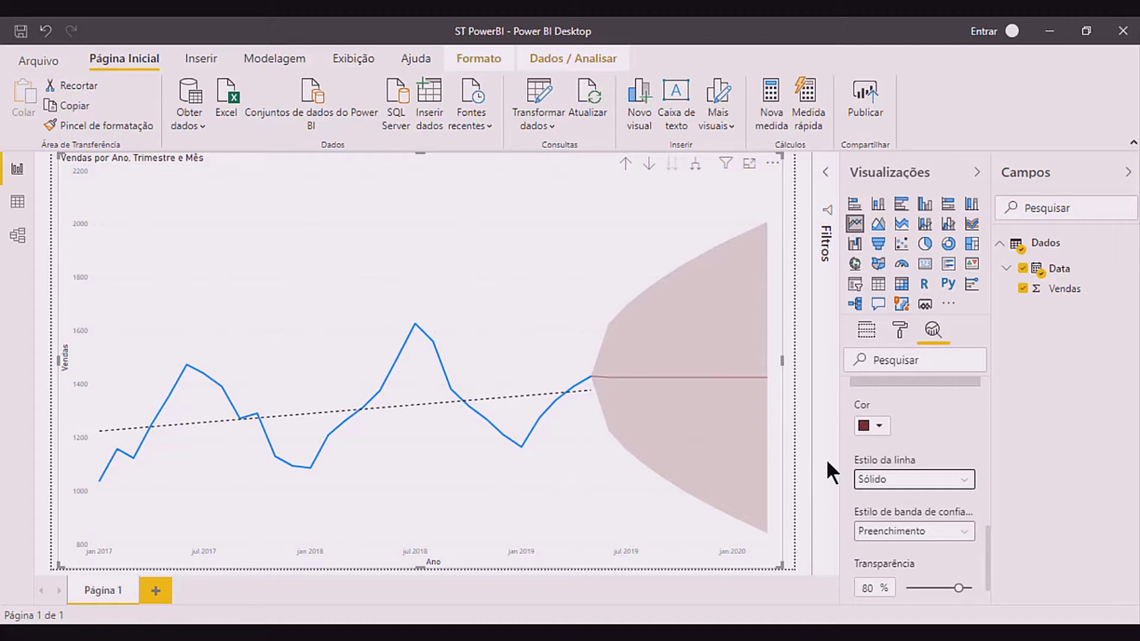
# Set the forecast length (Comprimento da previsão) to 5 points and apply it to the chart.
pyautogui.scroll(5, 968, 437)
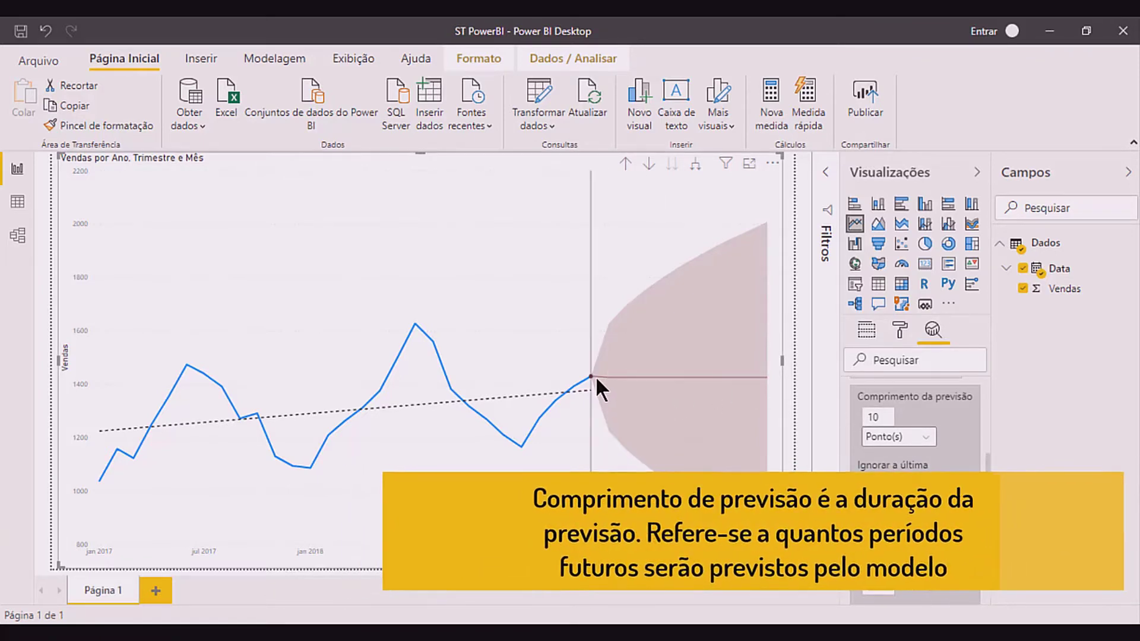
pyautogui.moveTo(596, 376)
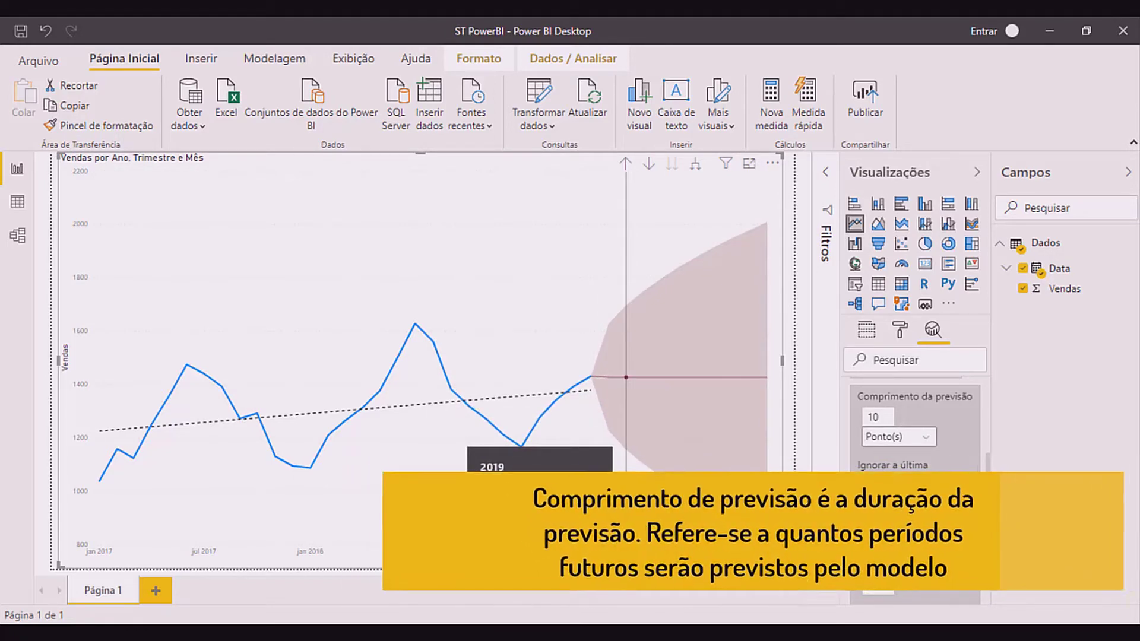
pyautogui.click(883, 418)
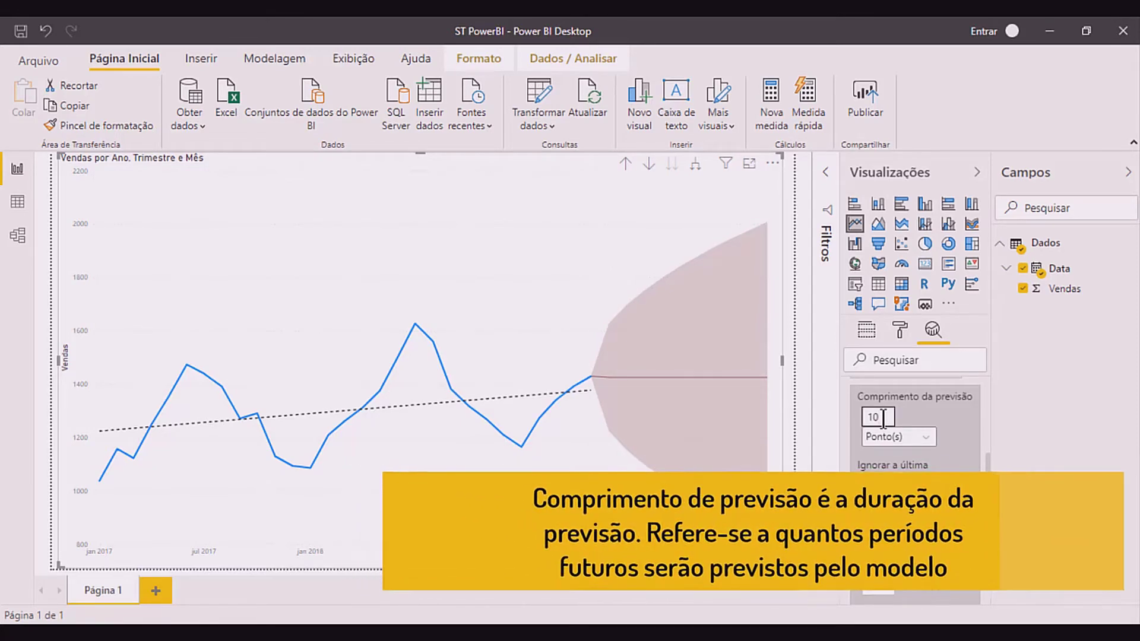
pyautogui.press('BackSpace')
pyautogui.press('BackSpace')
pyautogui.write('5')
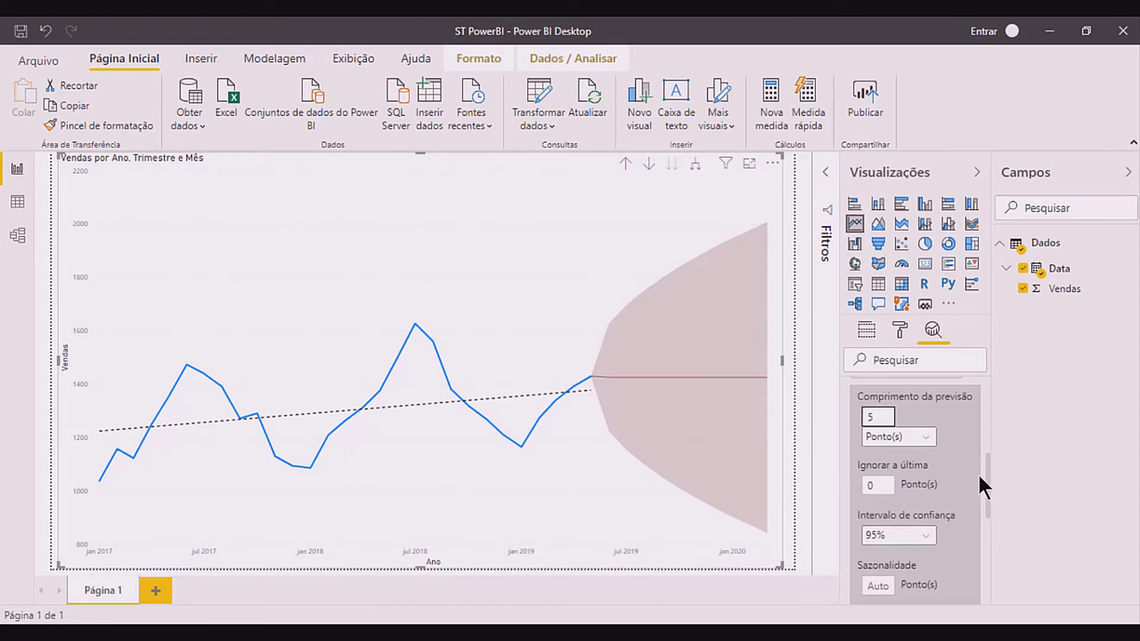
pyautogui.scroll(-2, 968, 477)
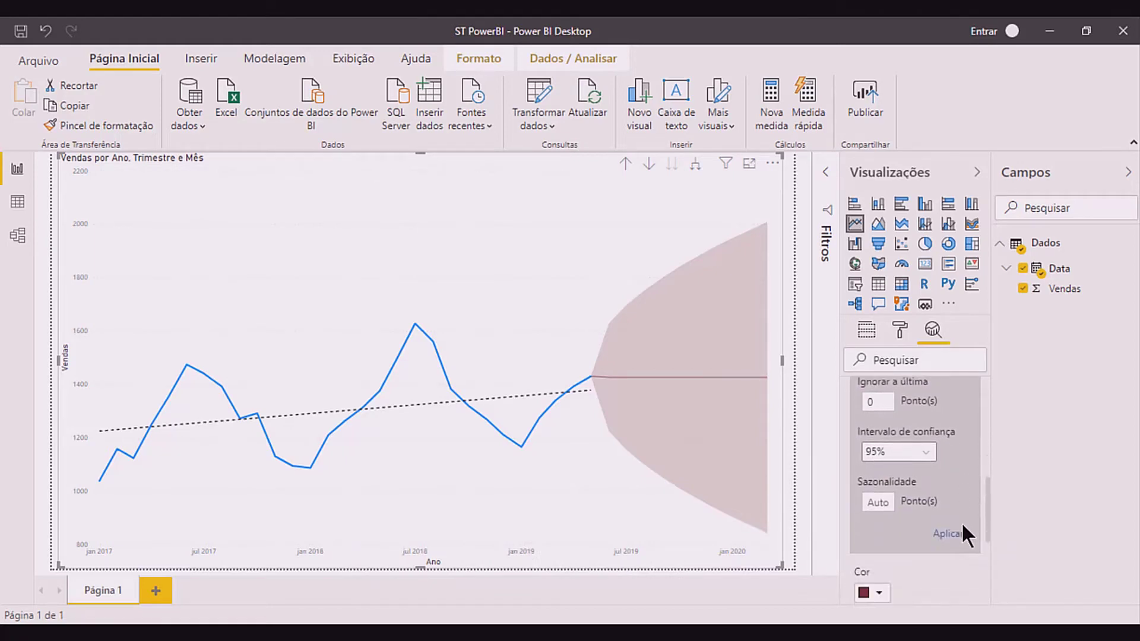
pyautogui.click(958, 534)
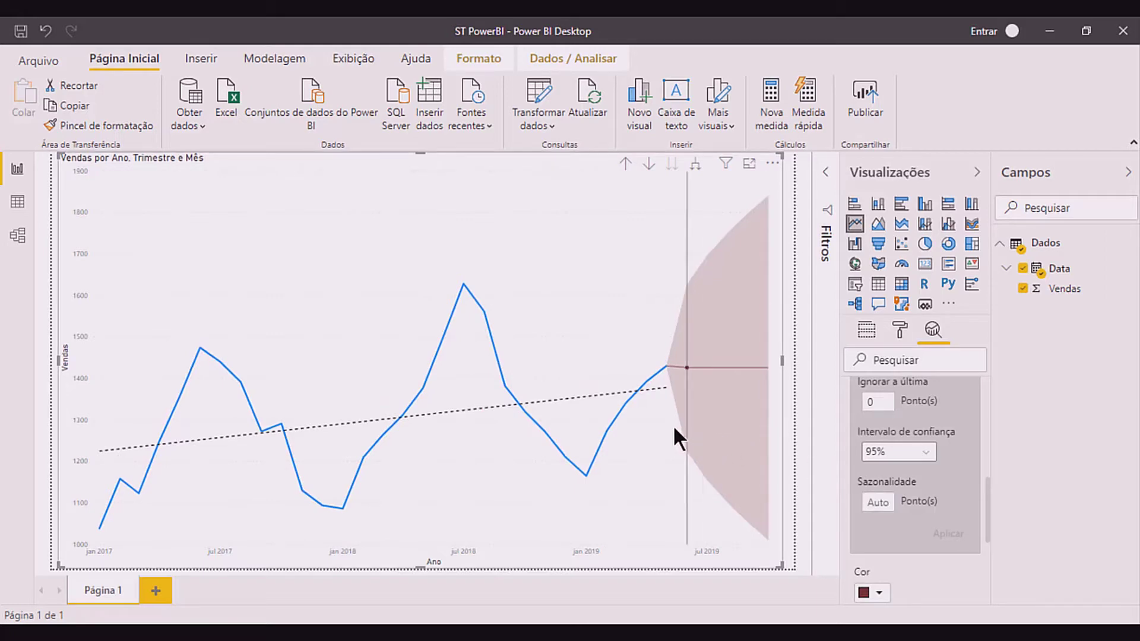
# Set the forecast length to 10 points and apply it to the chart.
pyautogui.moveTo(674, 426)
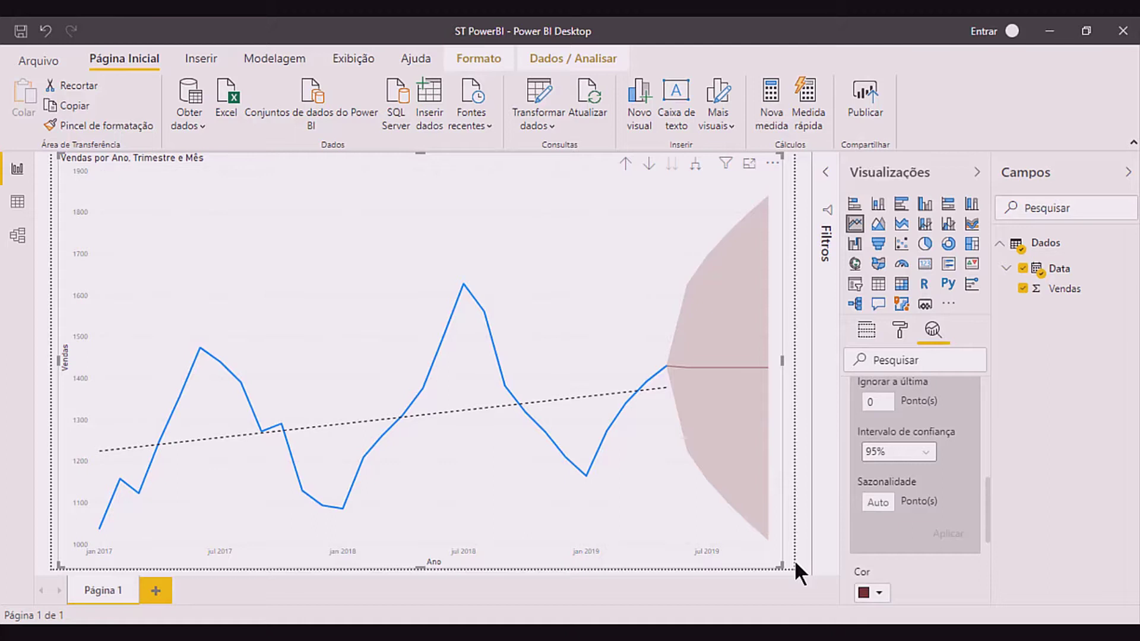
pyautogui.scroll(3, 946, 473)
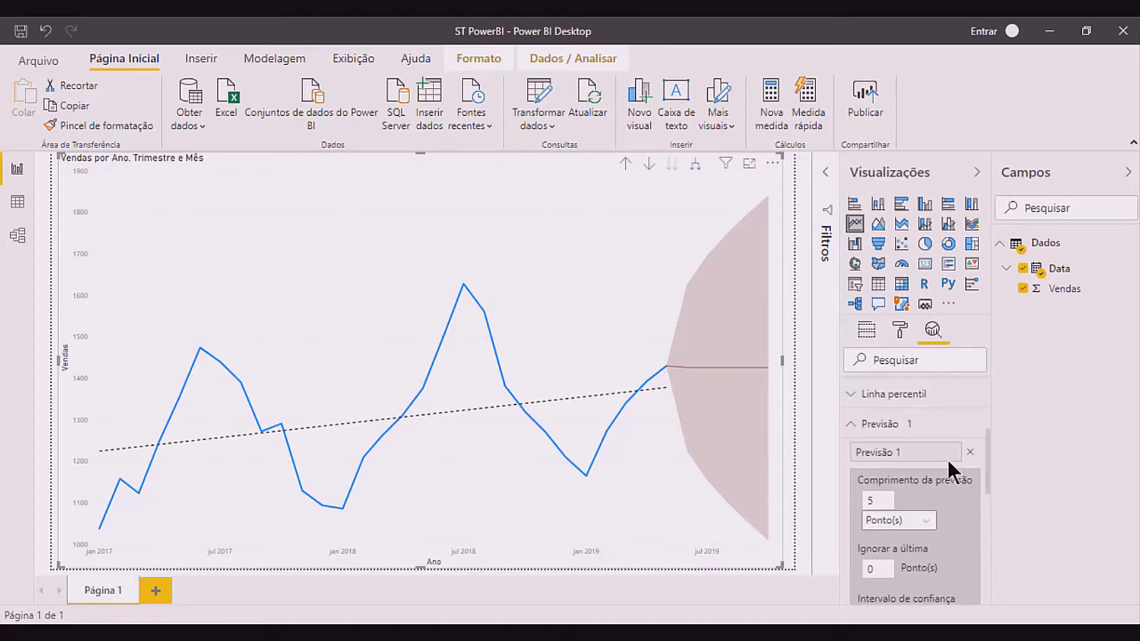
pyautogui.click(883, 499)
pyautogui.press('BackSpace')
pyautogui.write('10')
pyautogui.click(956, 505)
pyautogui.scroll(-5, 956, 505)
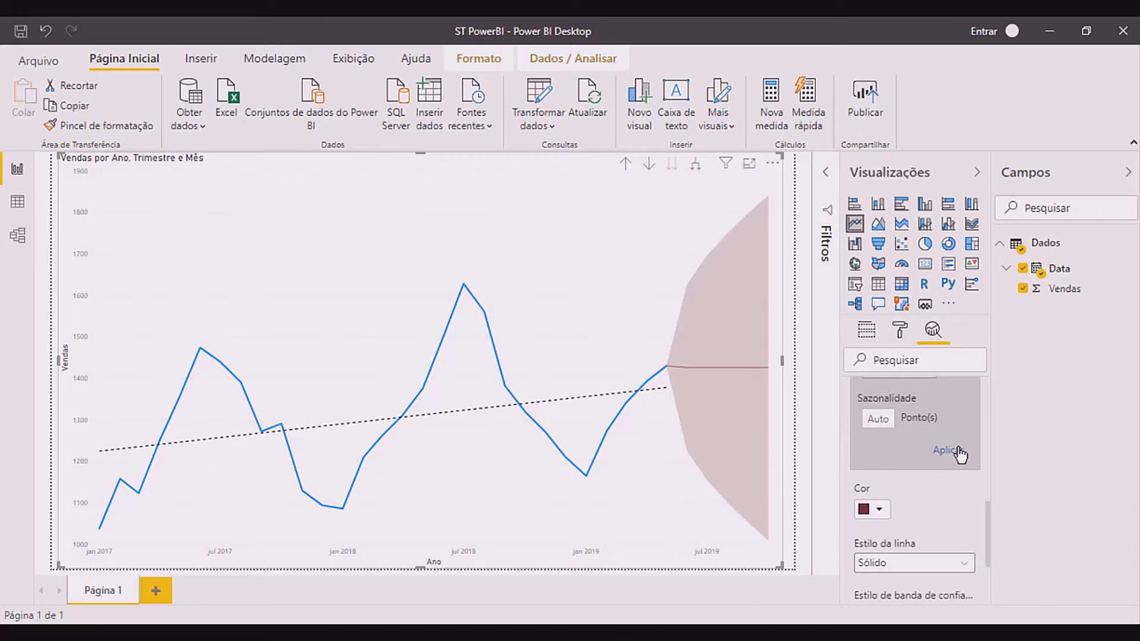
pyautogui.click(959, 453)
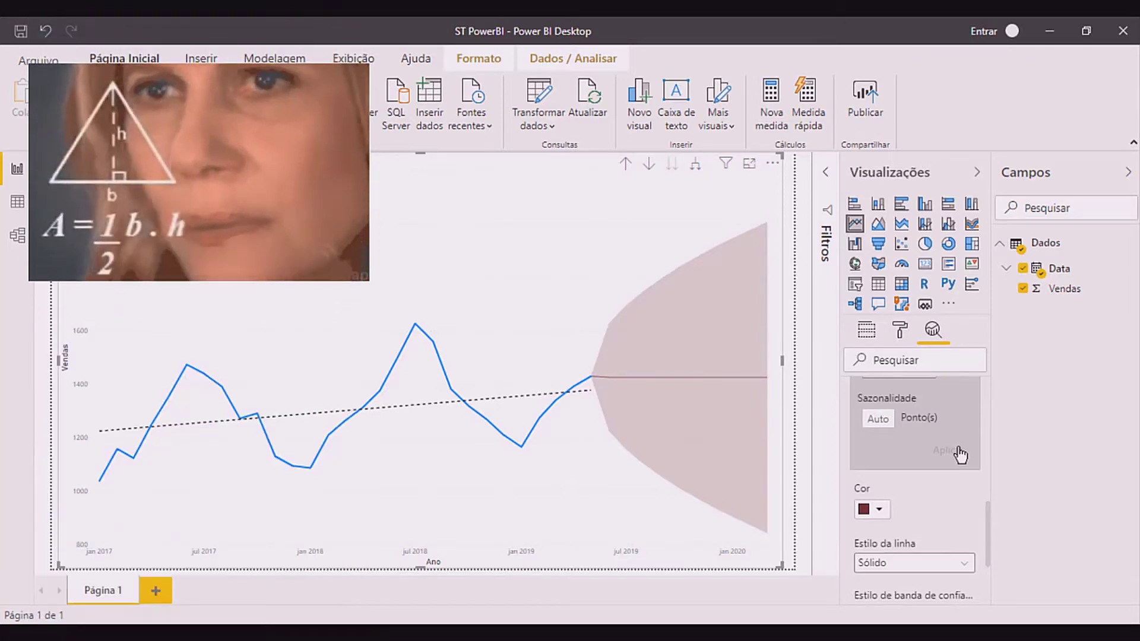
pyautogui.moveTo(773, 544)
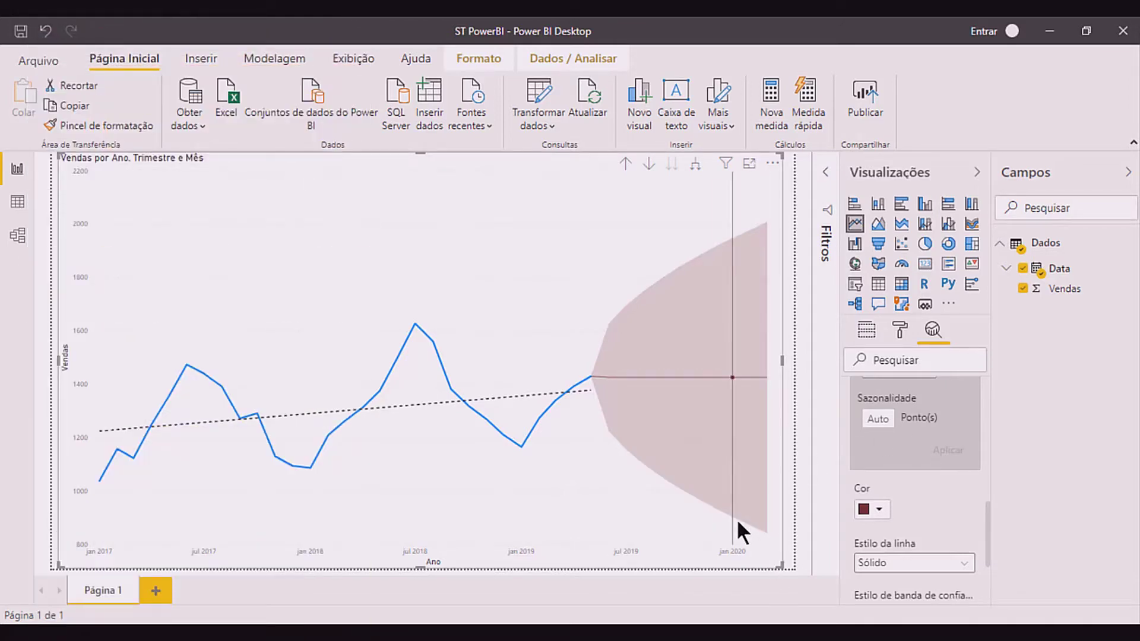
pyautogui.moveTo(736, 519)
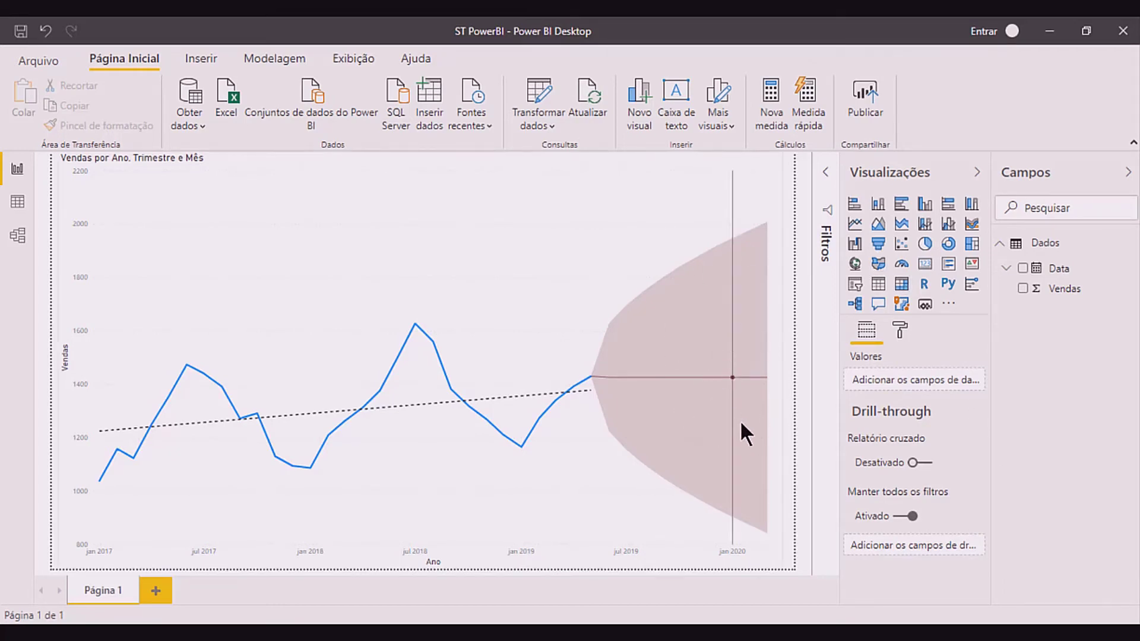
pyautogui.moveTo(741, 423)
pyautogui.moveTo(742, 380)
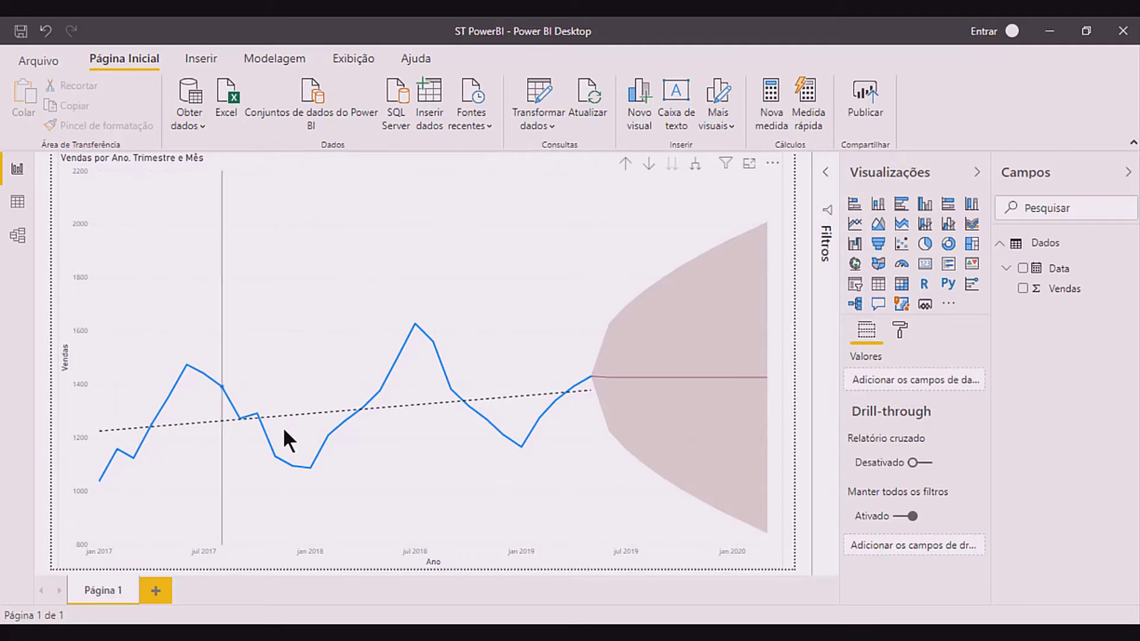
pyautogui.moveTo(294, 441)
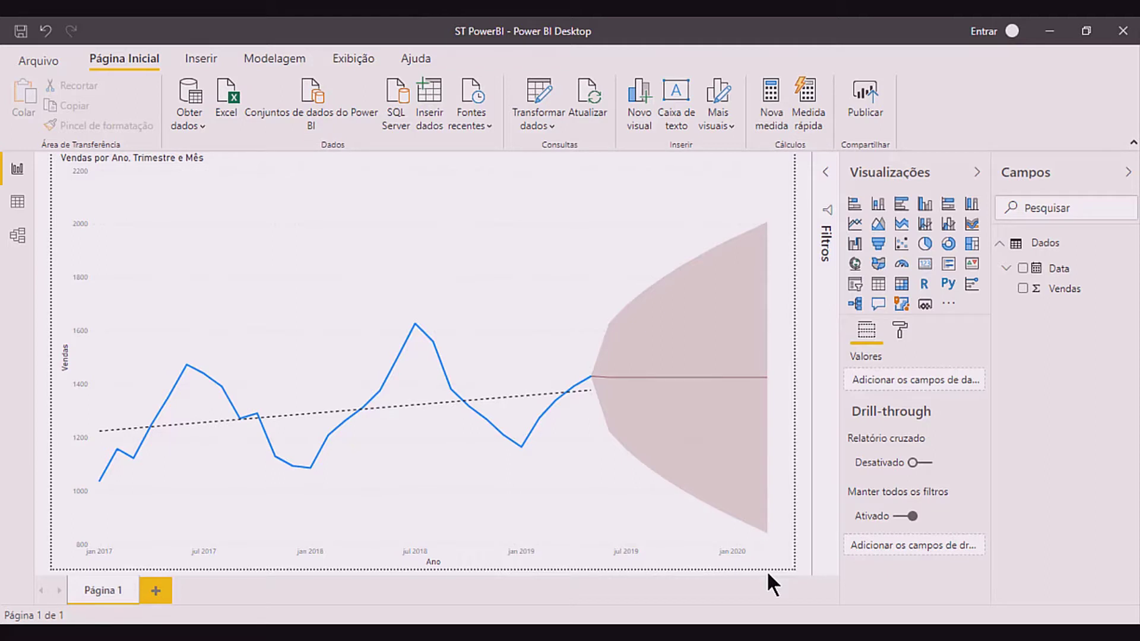
# Select the line chart and set its forecast seasonality (Sazonalidade) to 12 points, applying the change.
pyautogui.click(728, 192)
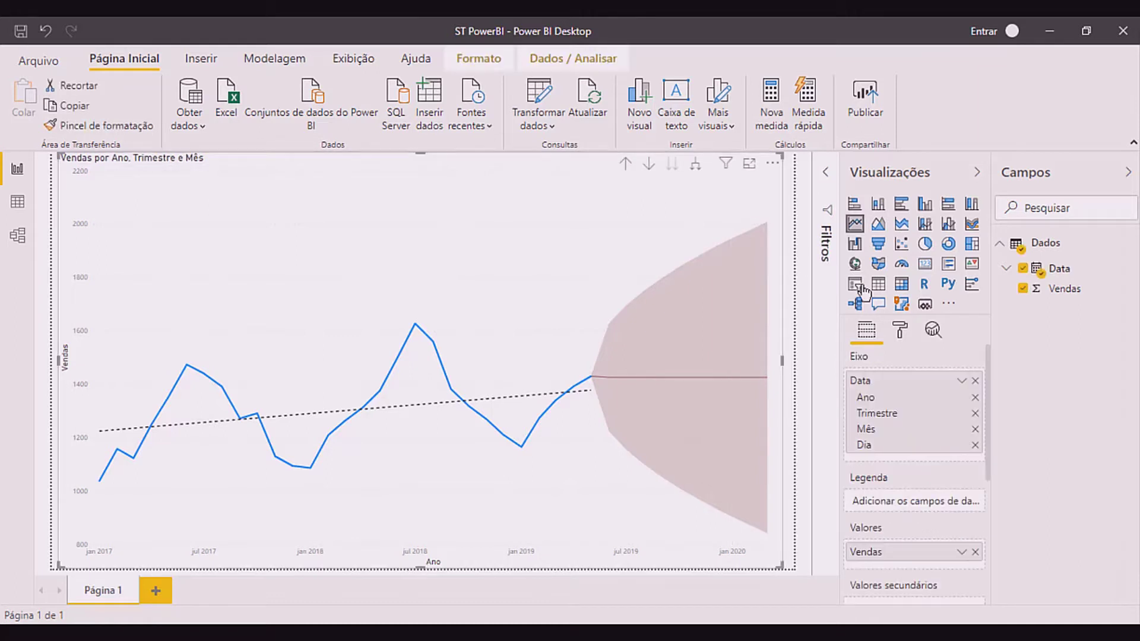
pyautogui.click(933, 330)
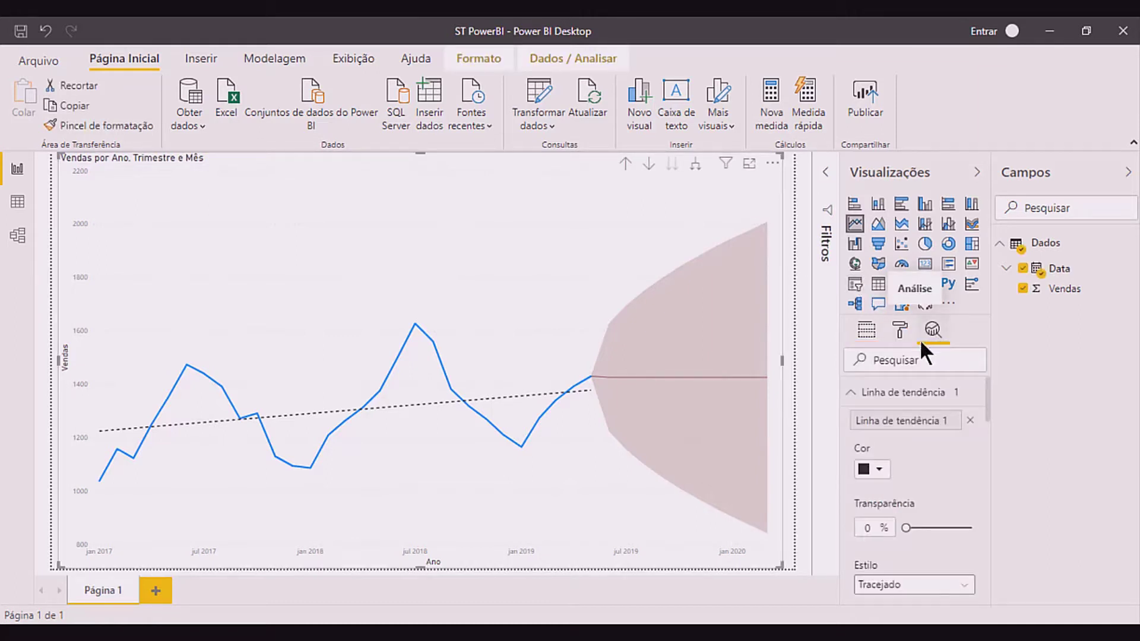
pyautogui.click(851, 393)
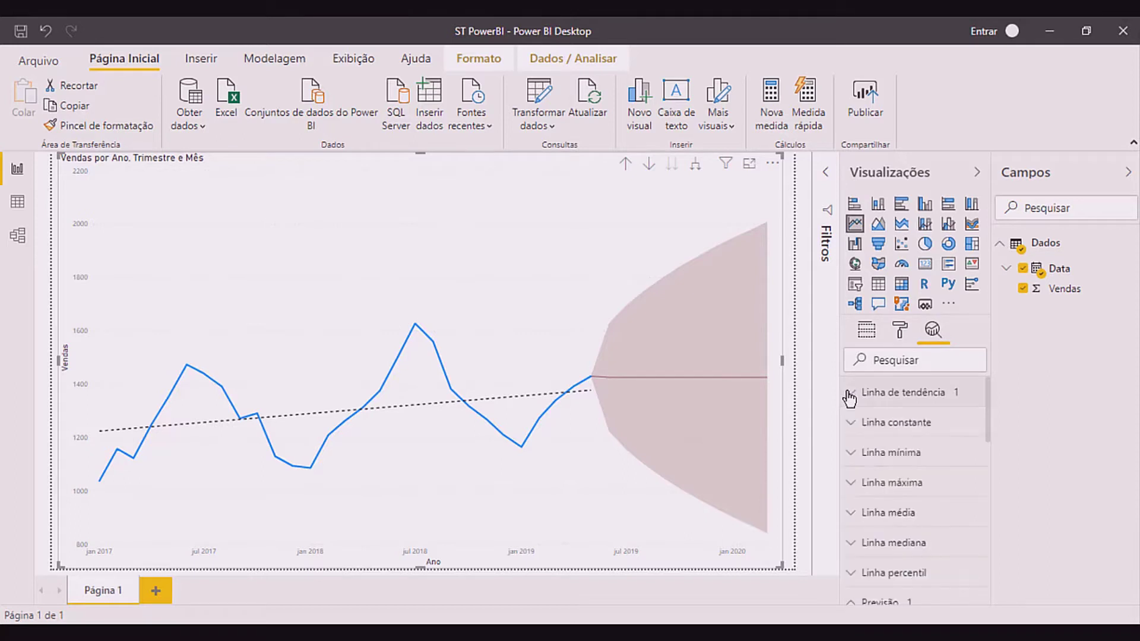
pyautogui.scroll(-4, 916, 479)
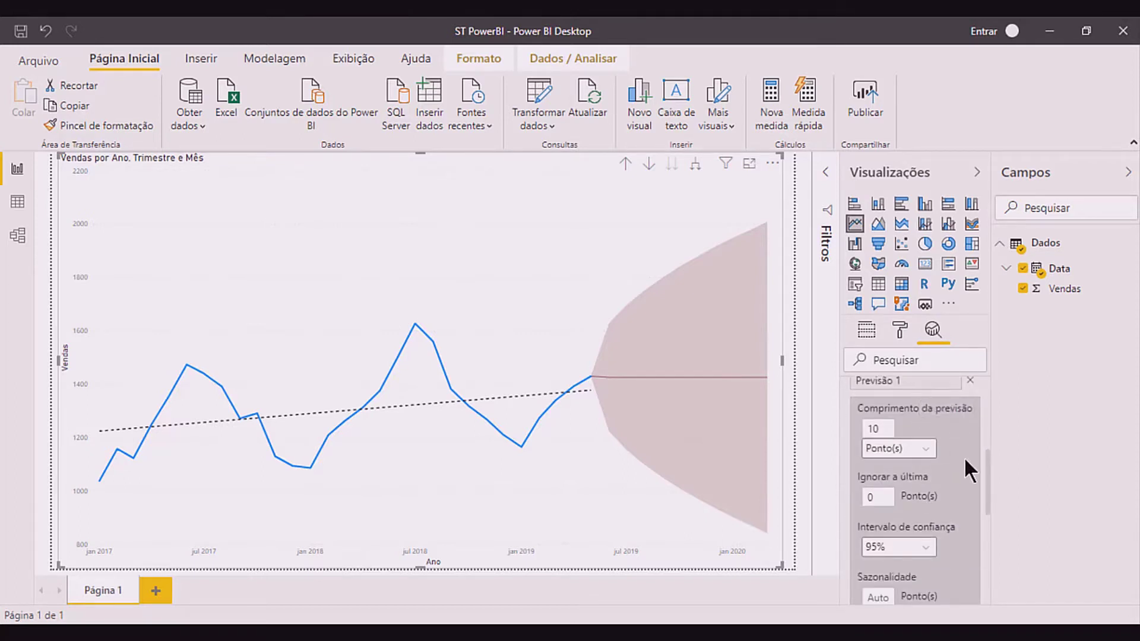
pyautogui.scroll(-1, 965, 458)
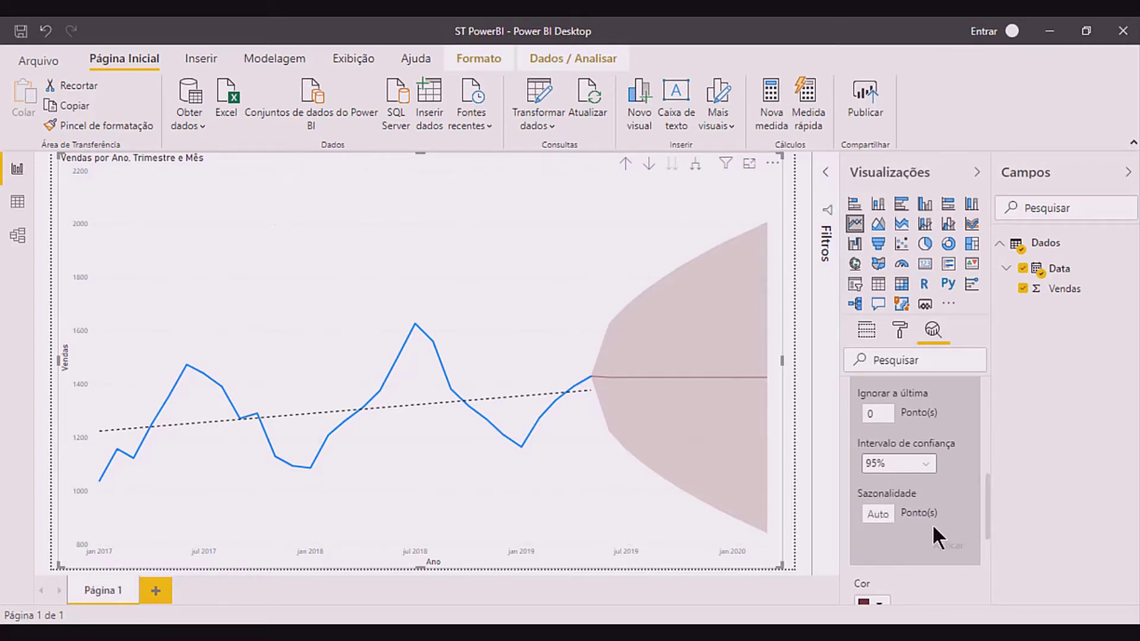
pyautogui.click(885, 515)
pyautogui.write('12')
pyautogui.click(959, 546)
pyautogui.click(950, 546)
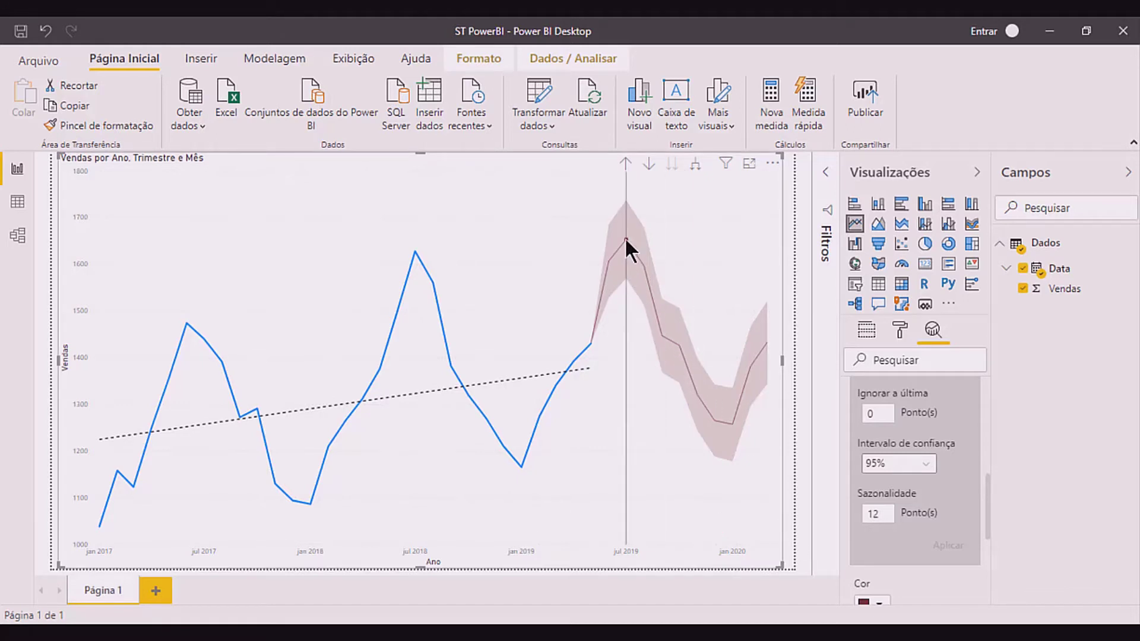
pyautogui.moveTo(626, 240)
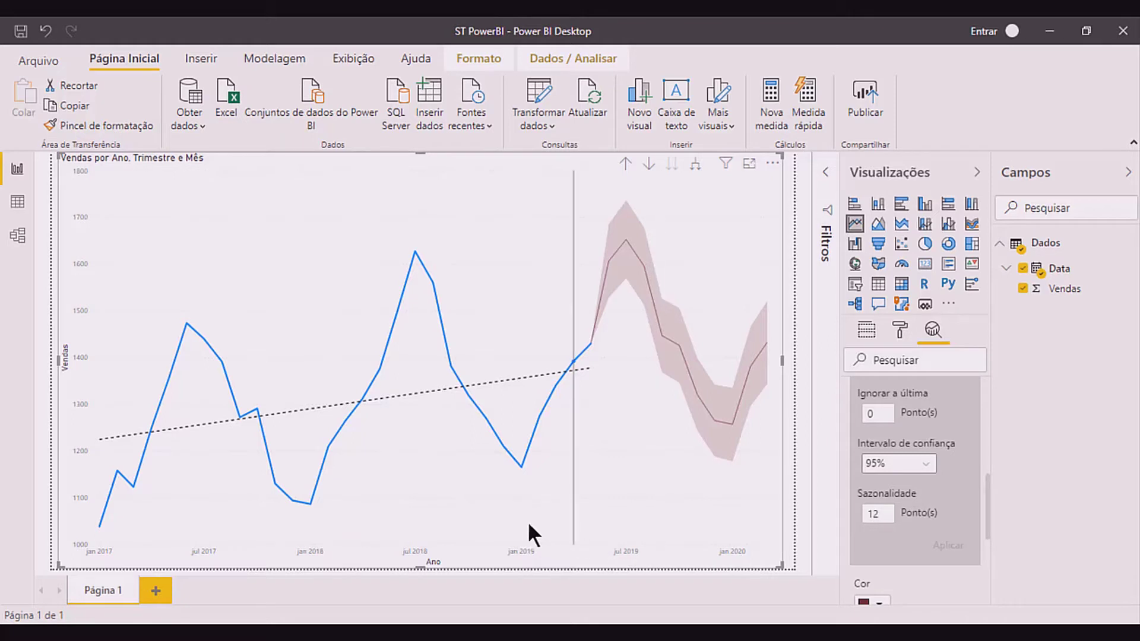
pyautogui.moveTo(518, 528)
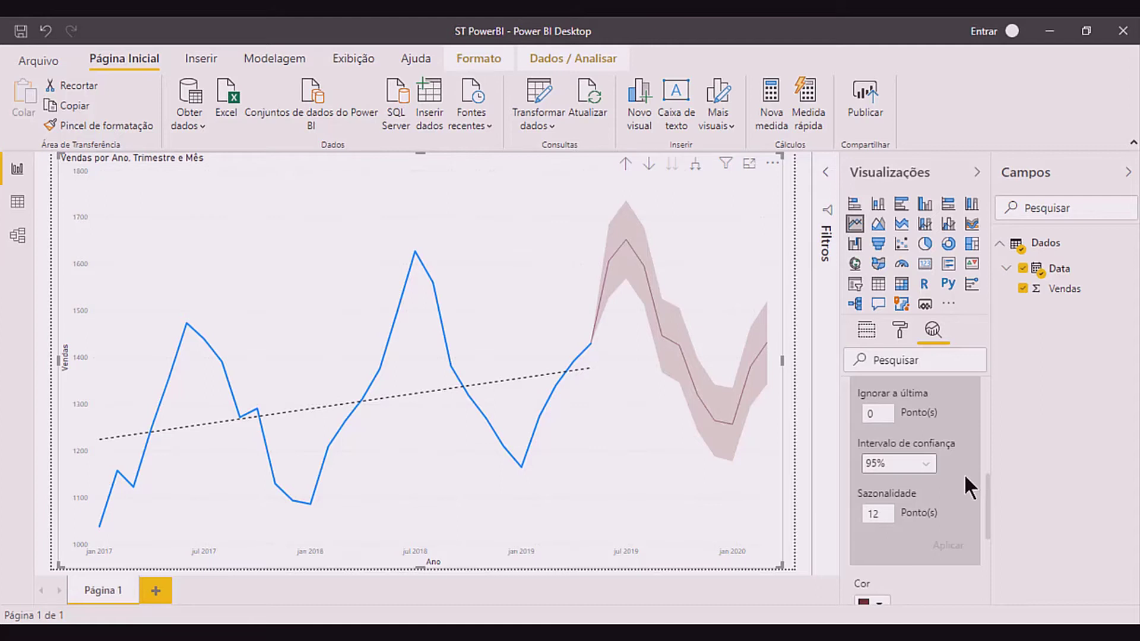
# Review the available confidence interval (Intervalo de confiança) options and inspect the upper and lower limits at the forecast's last point.
pyautogui.click(930, 464)
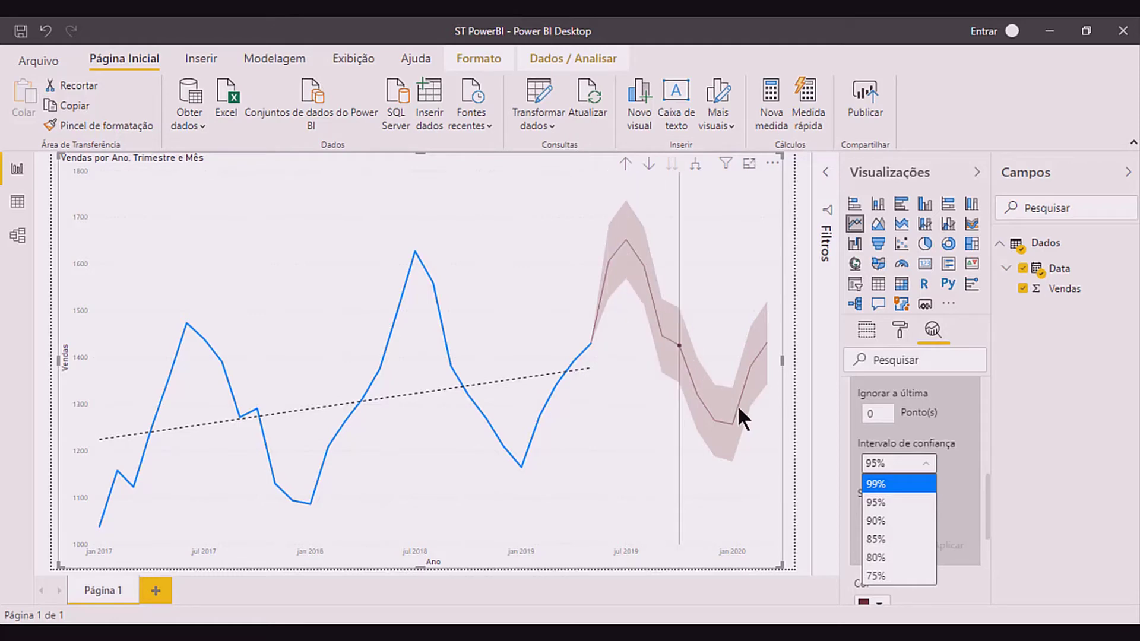
pyautogui.moveTo(756, 421)
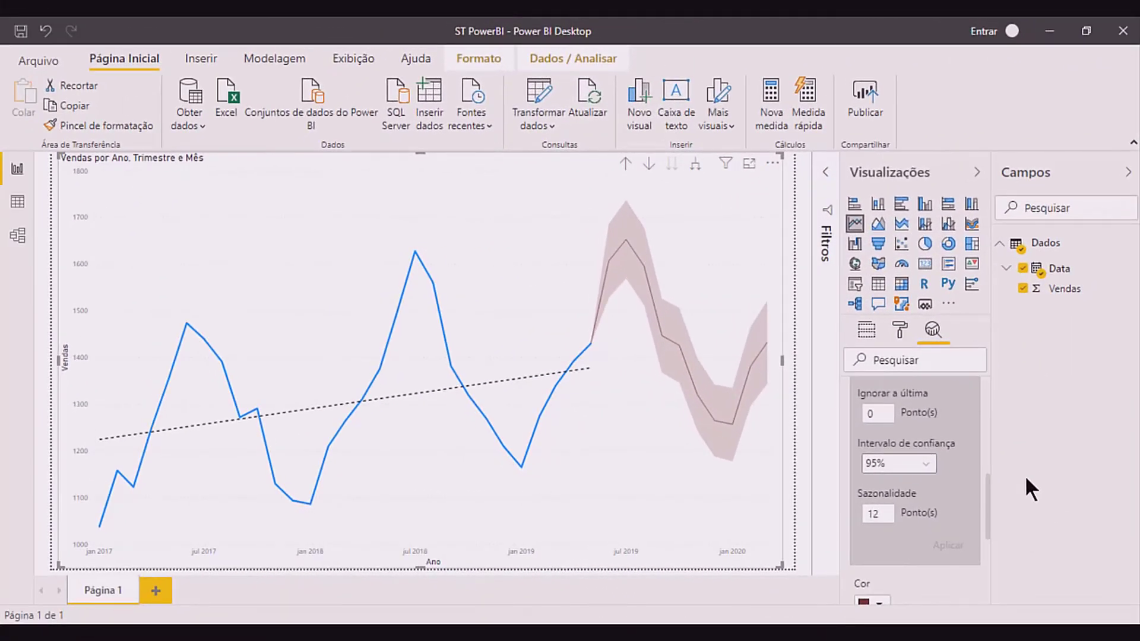
pyautogui.click(922, 475)
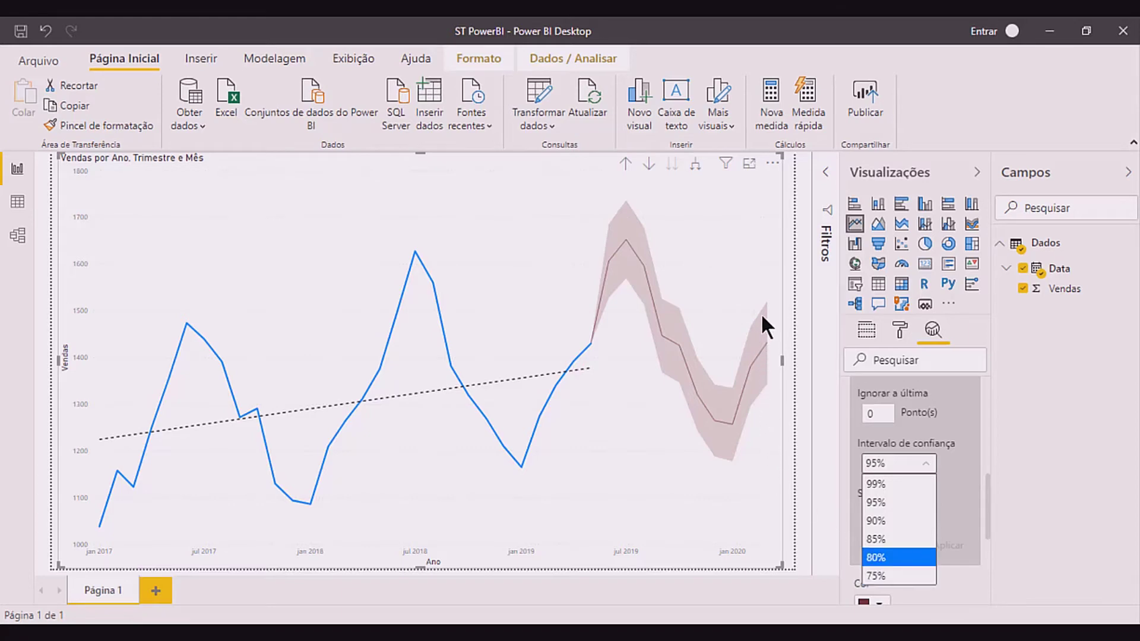
pyautogui.moveTo(769, 306)
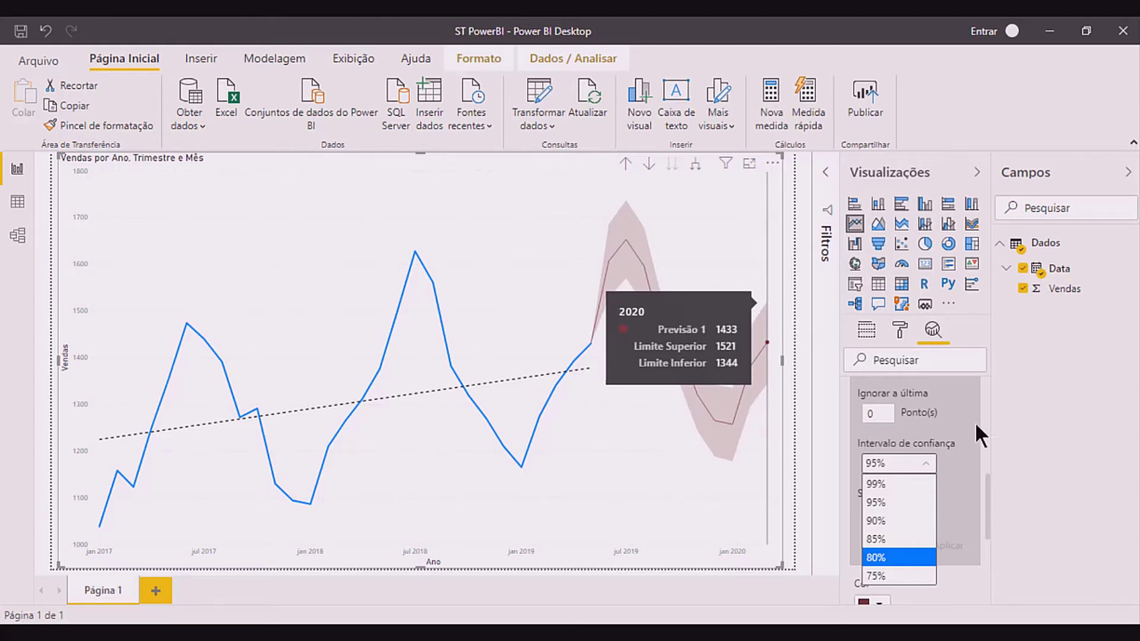
pyautogui.click(1007, 446)
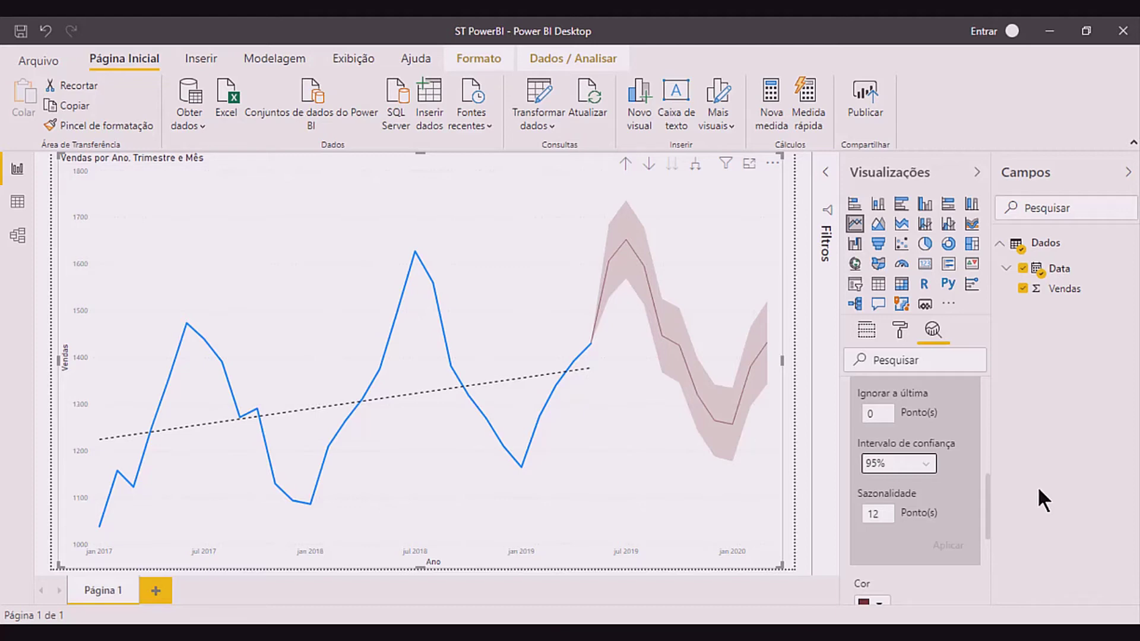
# Set the forecast's confidence interval to 99% and apply it to the chart.
pyautogui.click(918, 464)
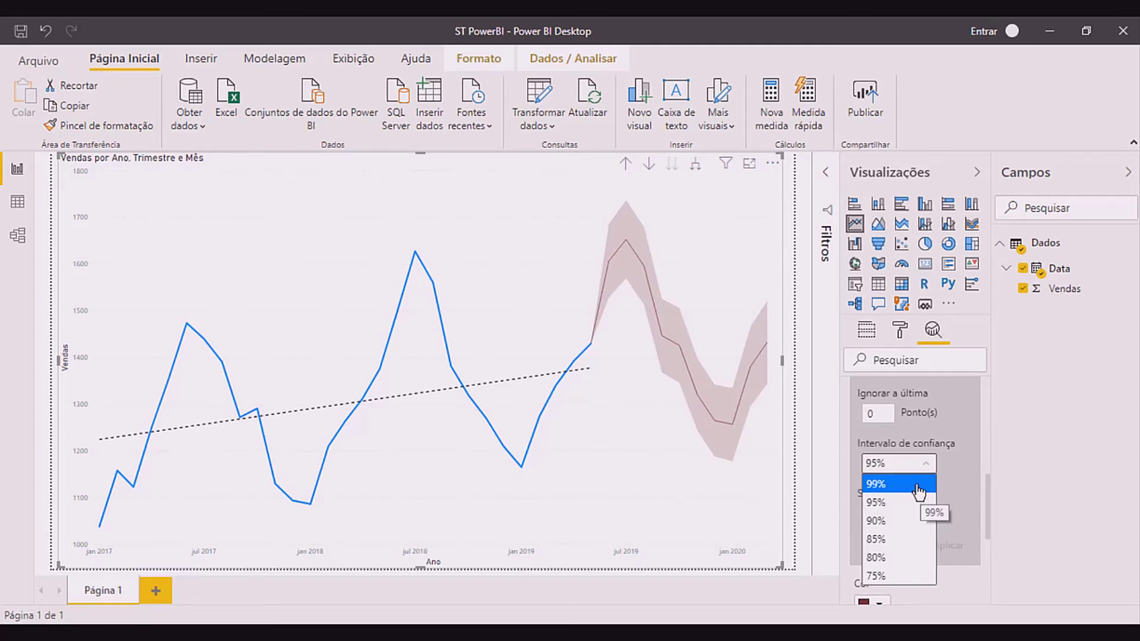
pyautogui.click(918, 484)
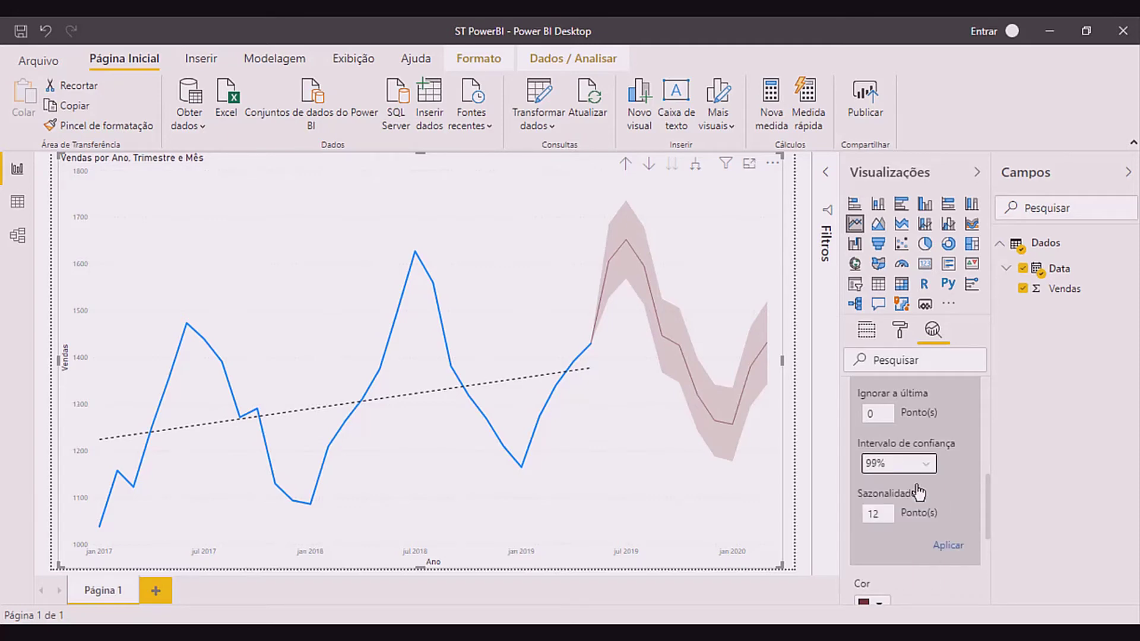
pyautogui.click(958, 545)
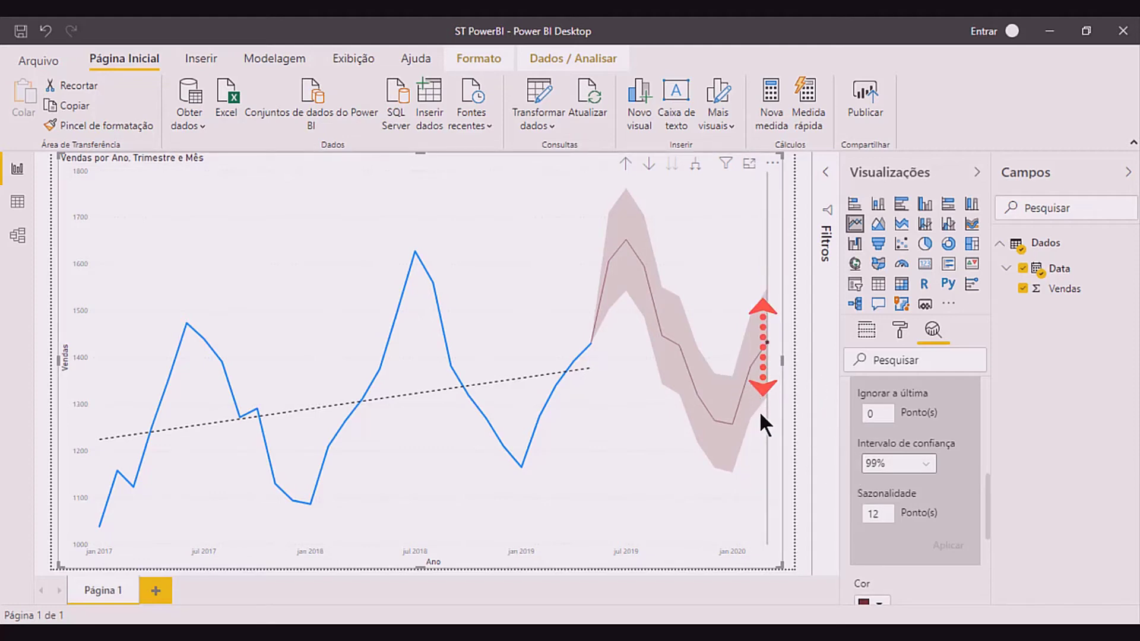
pyautogui.moveTo(761, 414)
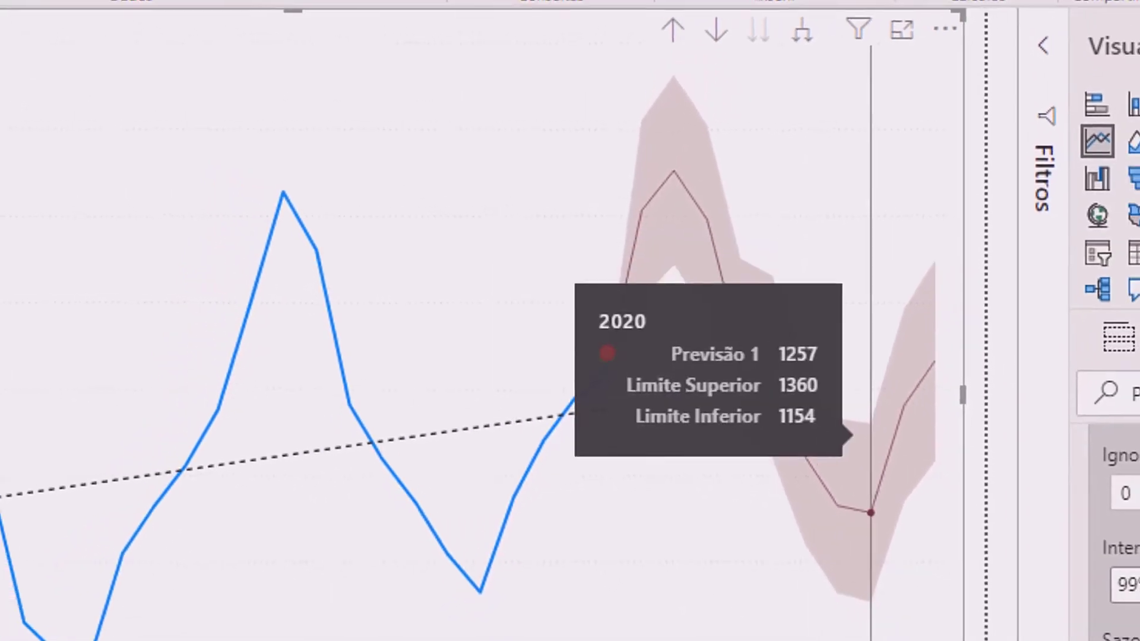
# Return the forecast's confidence interval to 95%, apply it and inspect the forecast band's limits.
pyautogui.click(1131, 586)
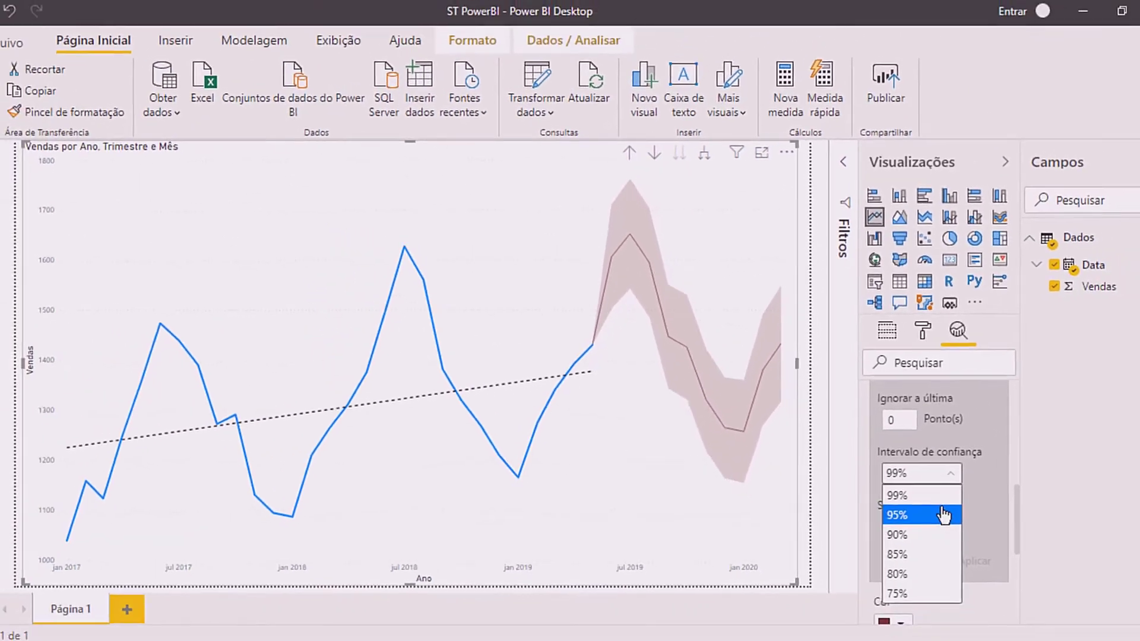
pyautogui.click(944, 516)
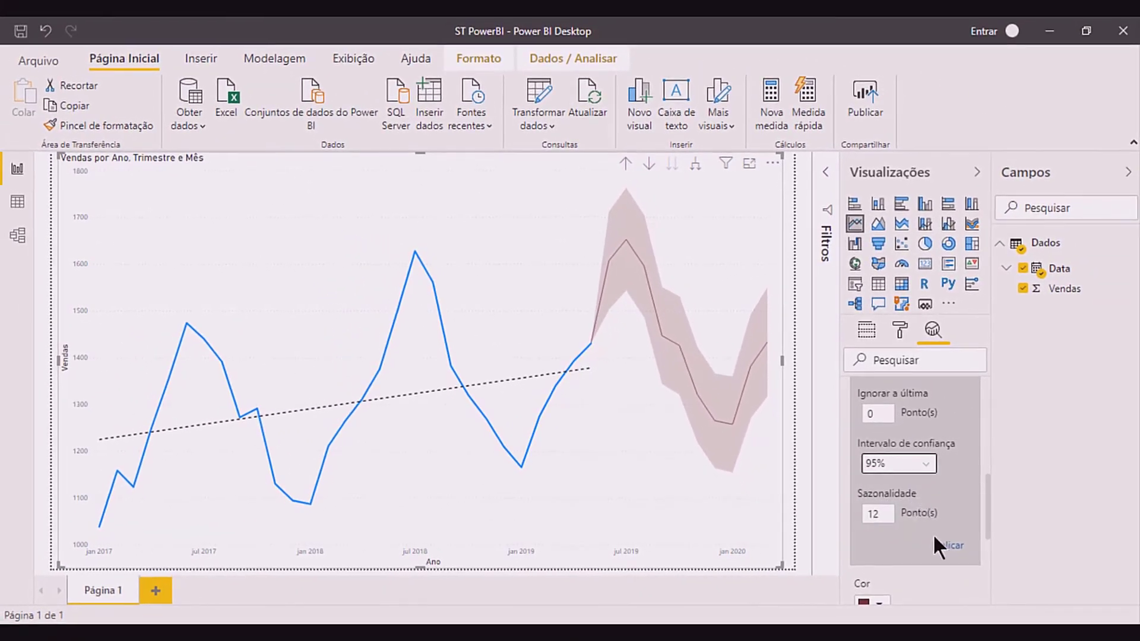
pyautogui.click(953, 546)
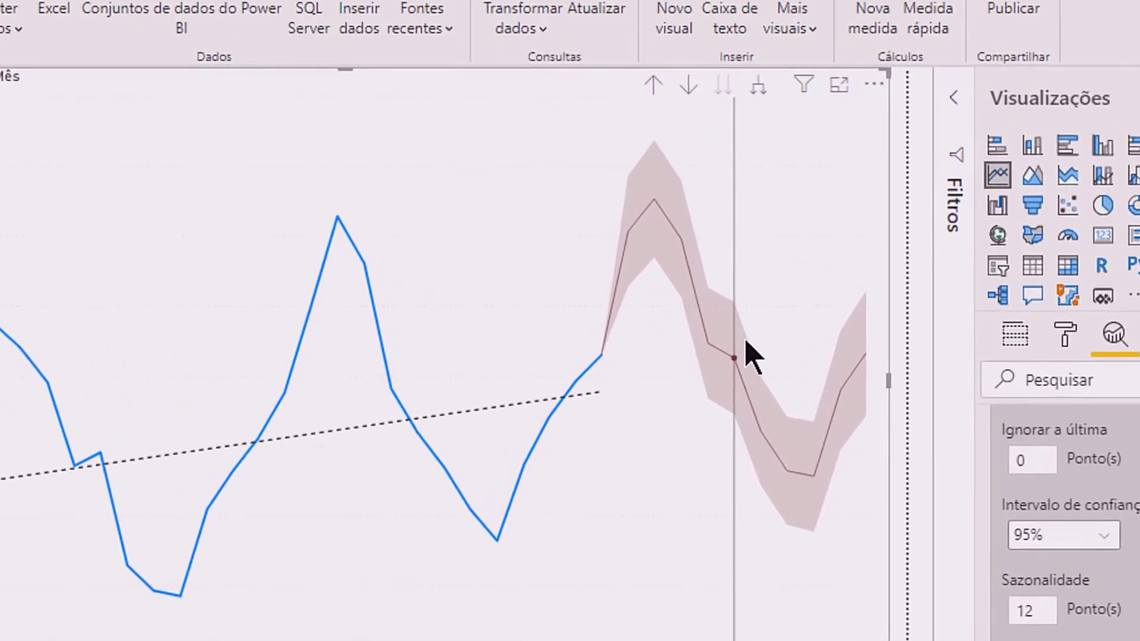
pyautogui.moveTo(689, 337)
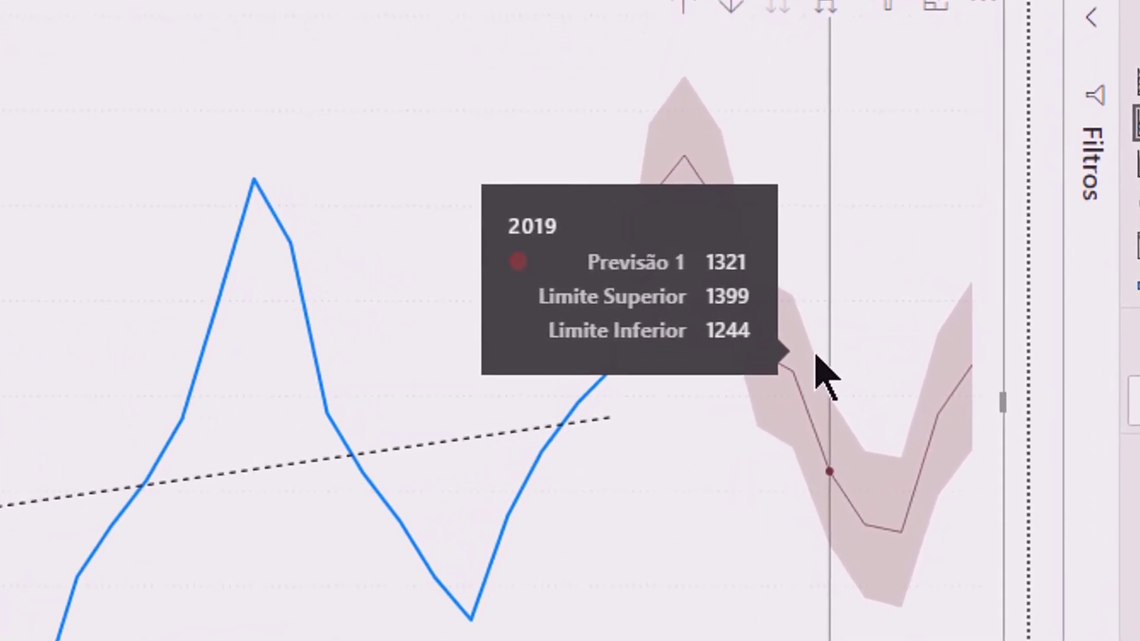